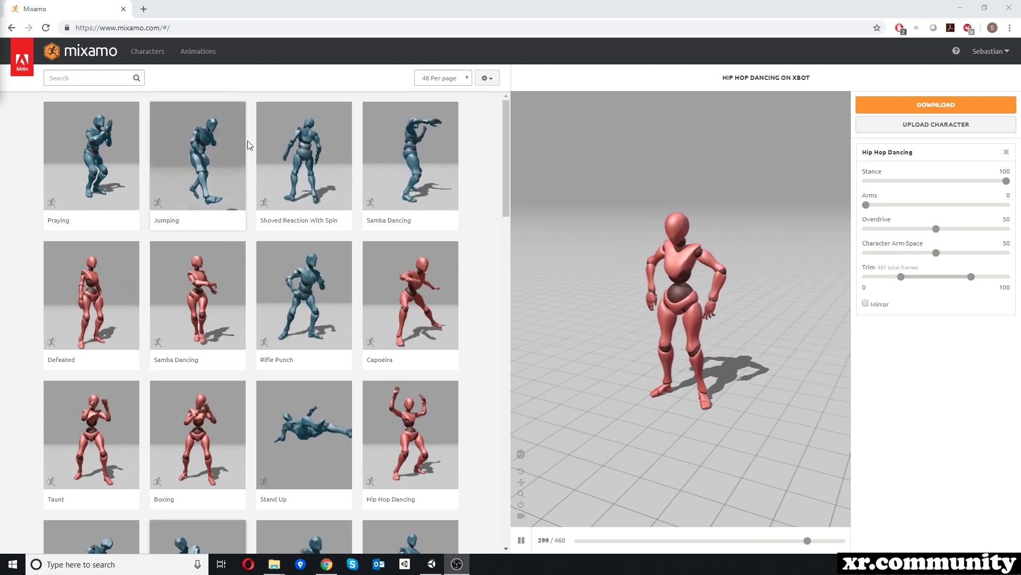
{"action": "left_click", "coordinate": [431, 563]}
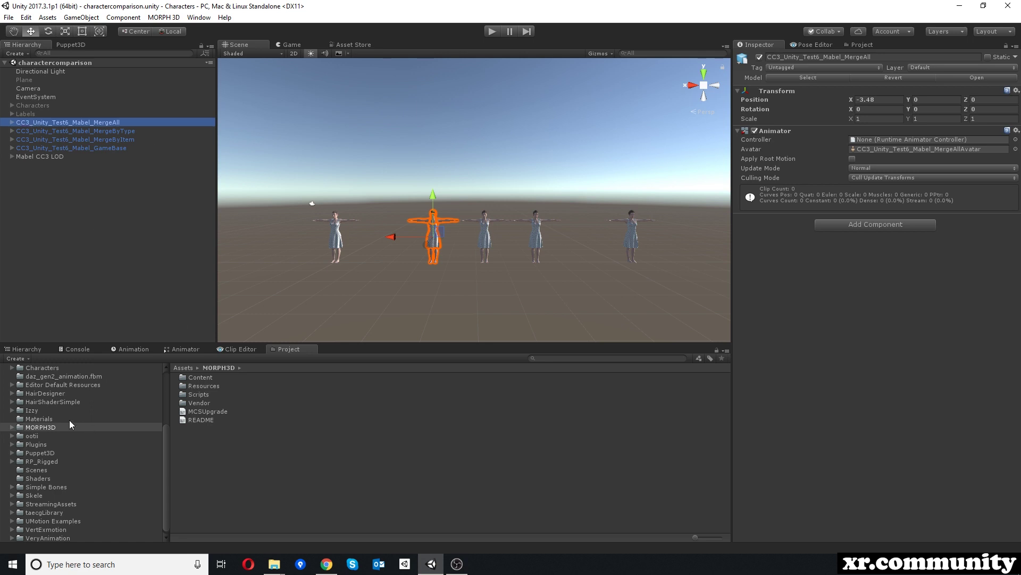
{"action": "left_click", "coordinate": [327, 564]}
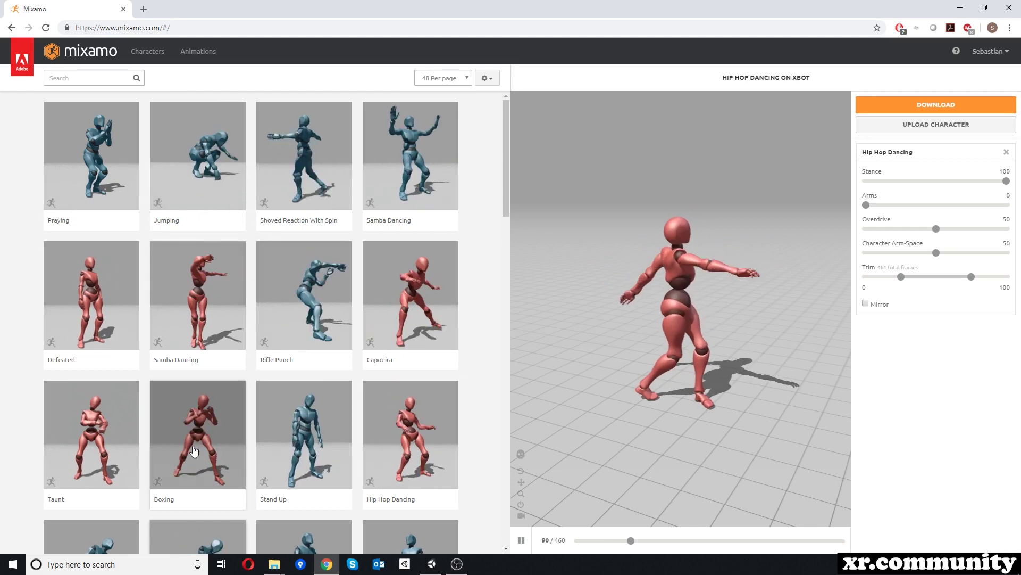
Step: Download the Boxing animation as FBX for Unity, without skin, at 60 frames per second
{"action": "scroll", "coordinate": [193, 451], "scroll_direction": "down", "scroll_amount": 2}
{"action": "left_click", "coordinate": [213, 326]}
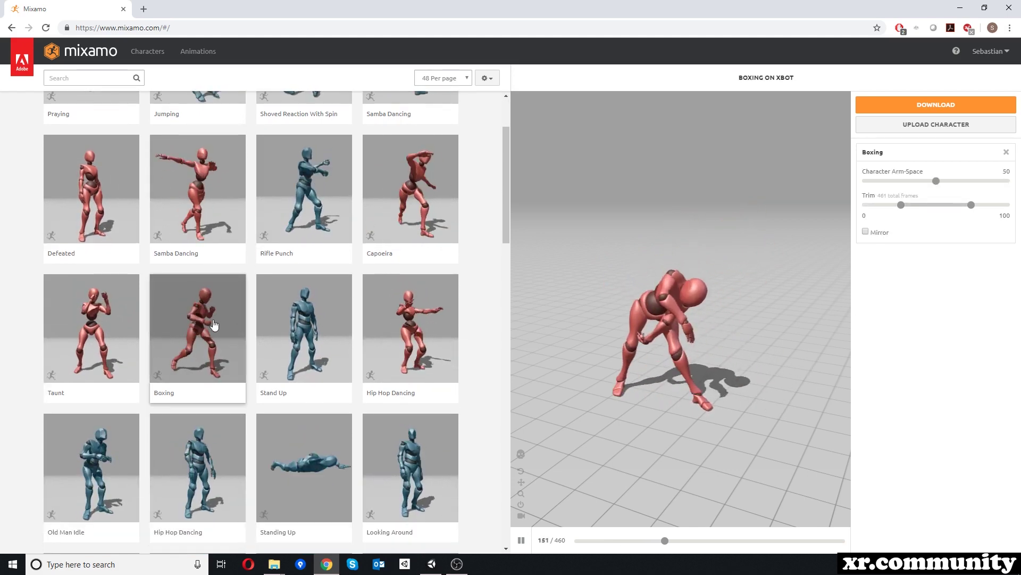
{"action": "left_click", "coordinate": [923, 105]}
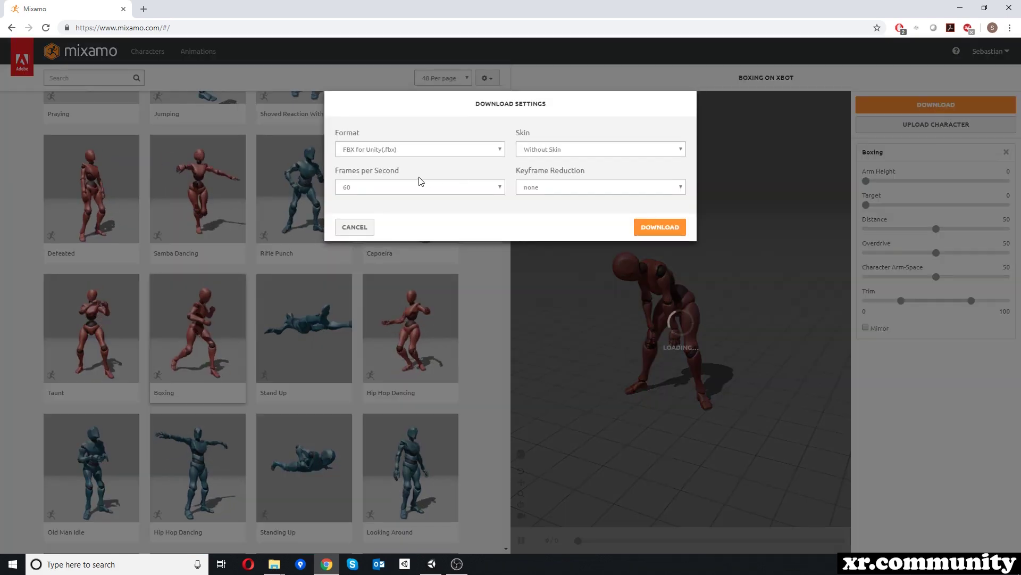
{"action": "left_click", "coordinate": [420, 149]}
{"action": "left_click", "coordinate": [372, 166]}
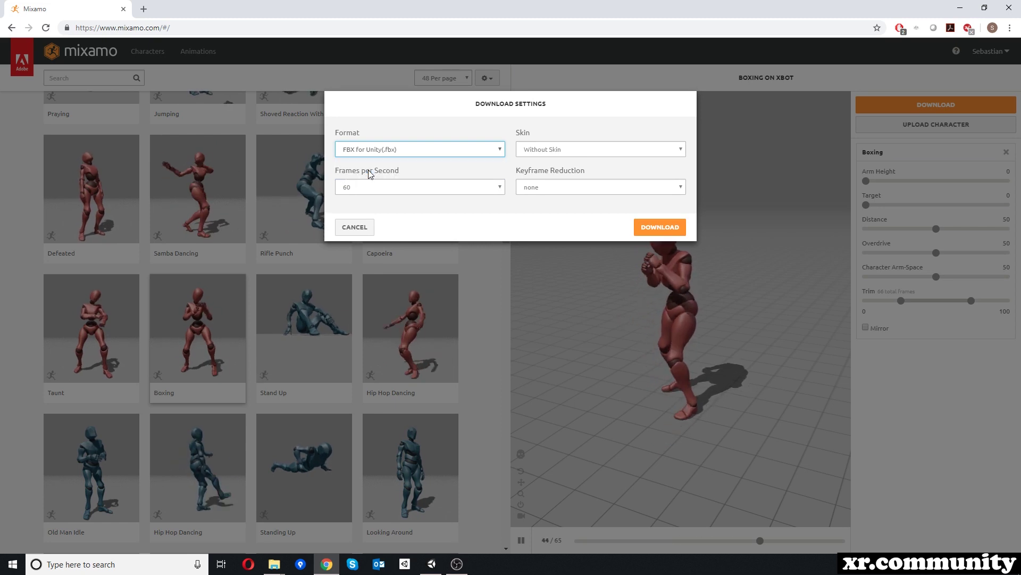
{"action": "left_click", "coordinate": [575, 153]}
{"action": "left_click", "coordinate": [573, 166]}
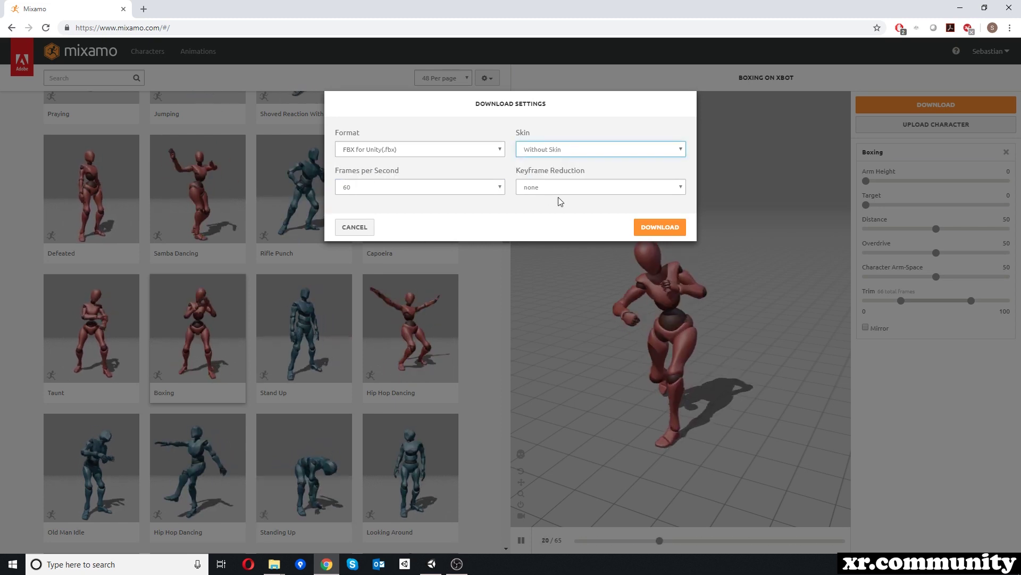
{"action": "left_click", "coordinate": [367, 188]}
{"action": "left_click", "coordinate": [359, 207]}
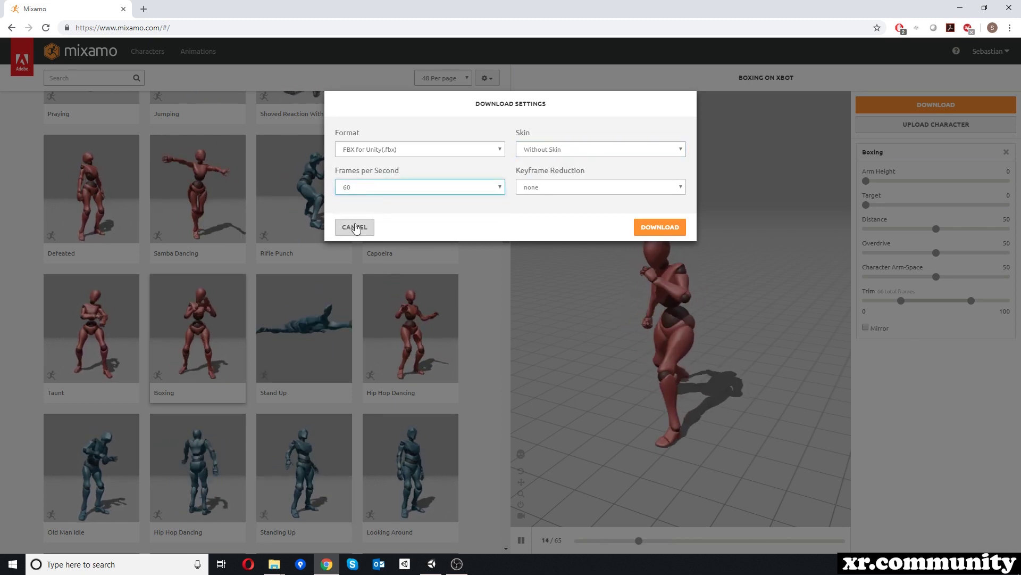
{"action": "left_click", "coordinate": [659, 226]}
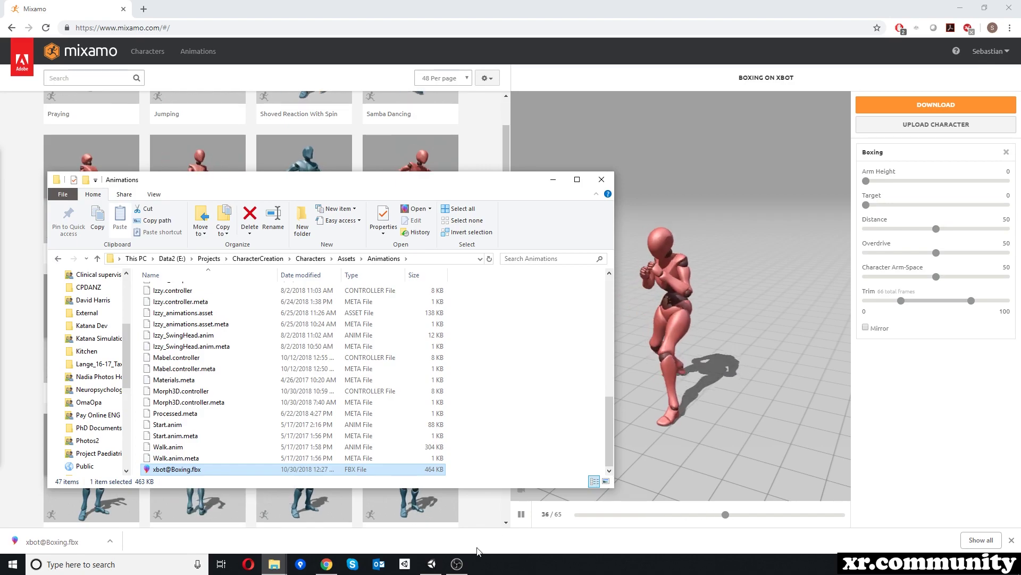
Step: Switch to Unity and inspect the imported xbot@Boxing asset in the Animations folder, including its hips, Boxing clip and avatar
{"action": "left_click", "coordinate": [431, 563]}
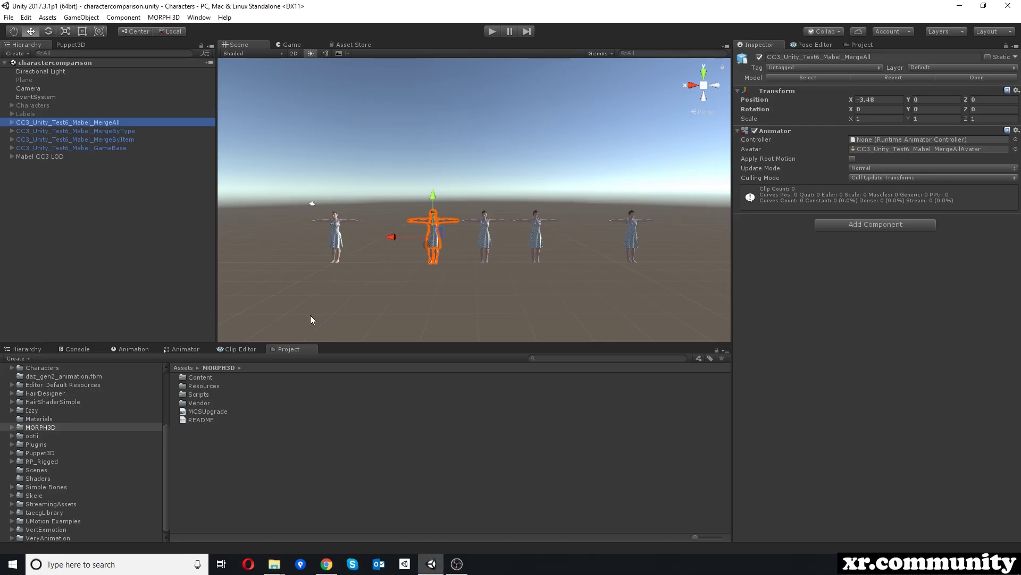
{"action": "scroll", "coordinate": [78, 424], "scroll_direction": "up", "scroll_amount": 3}
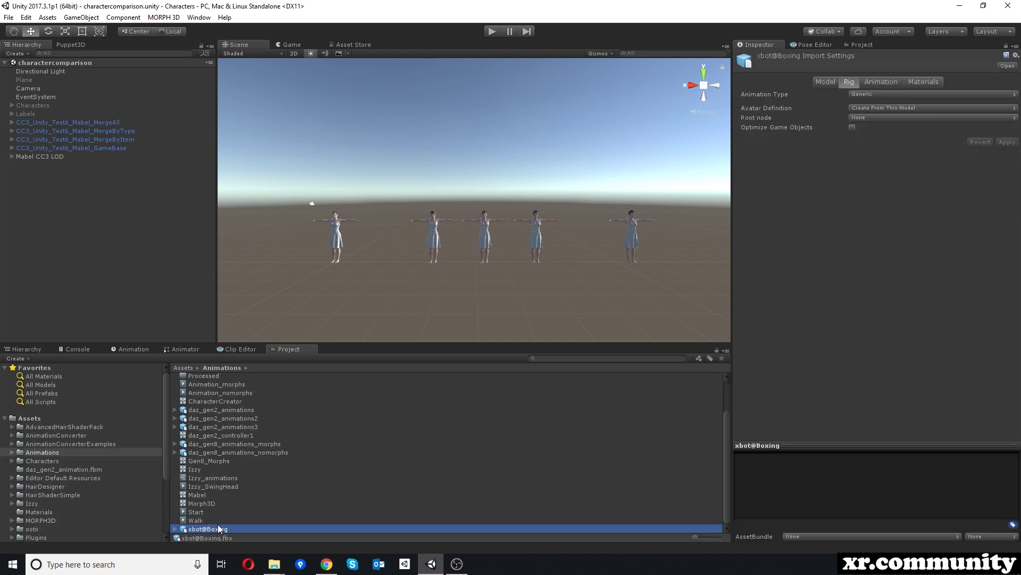
{"action": "left_click", "coordinate": [175, 529]}
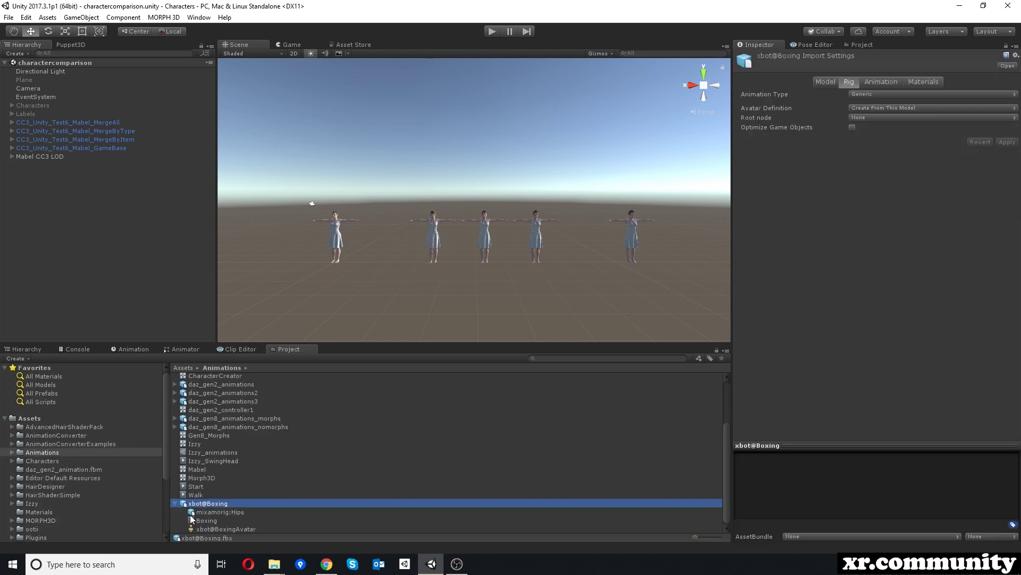
{"action": "left_click", "coordinate": [199, 512]}
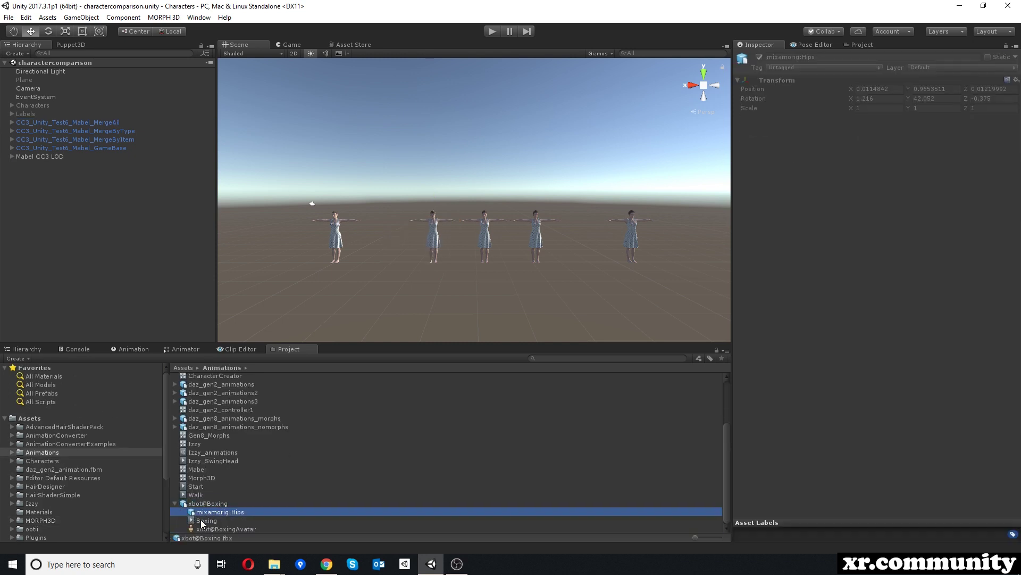
{"action": "left_click", "coordinate": [206, 521]}
{"action": "left_click", "coordinate": [210, 529]}
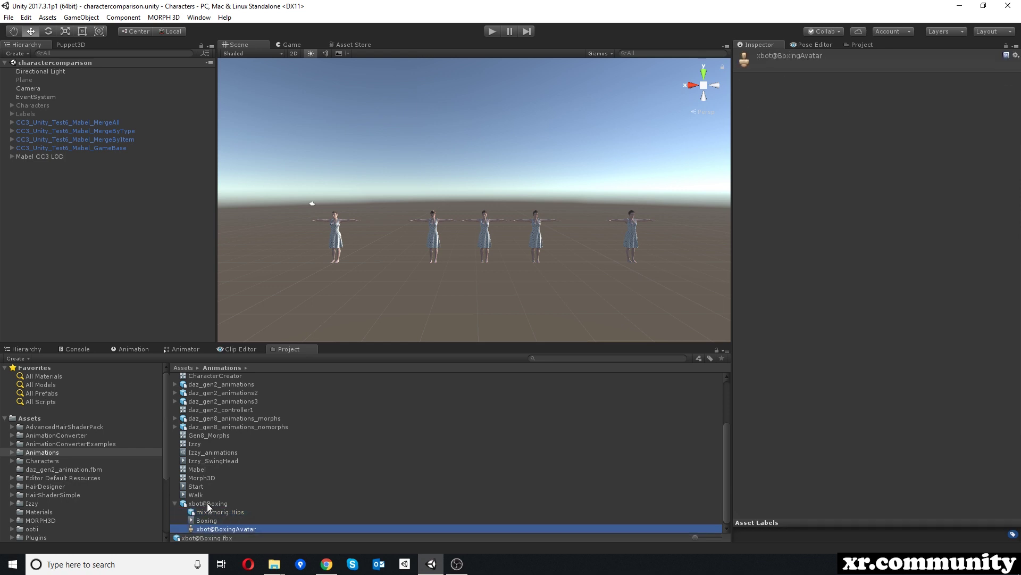
{"action": "left_click", "coordinate": [209, 504]}
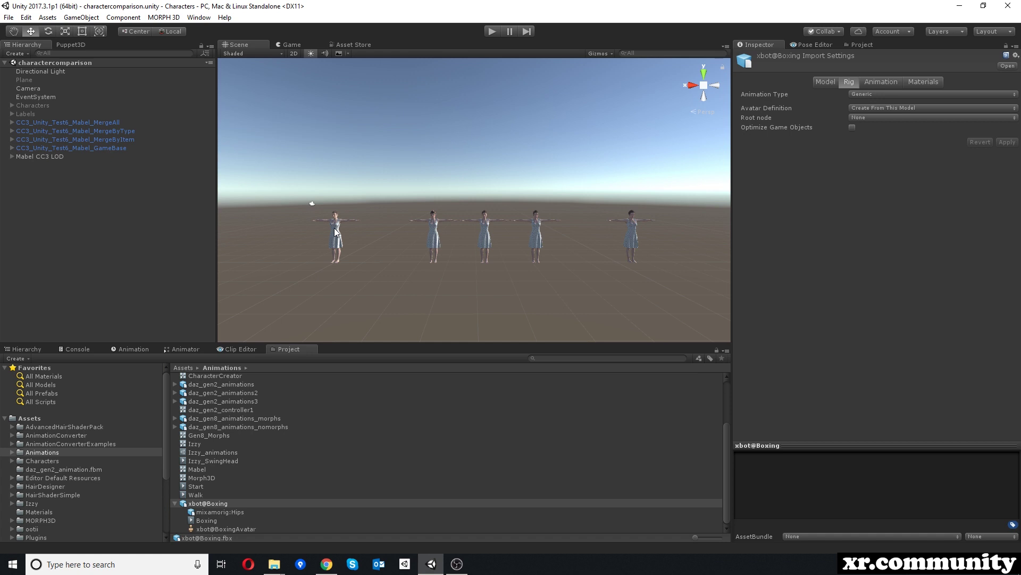
Step: Examine the CC3_Unity_Test6_Mabel_MergeAll character up close and reveal its child objects
{"action": "left_click", "coordinate": [71, 122]}
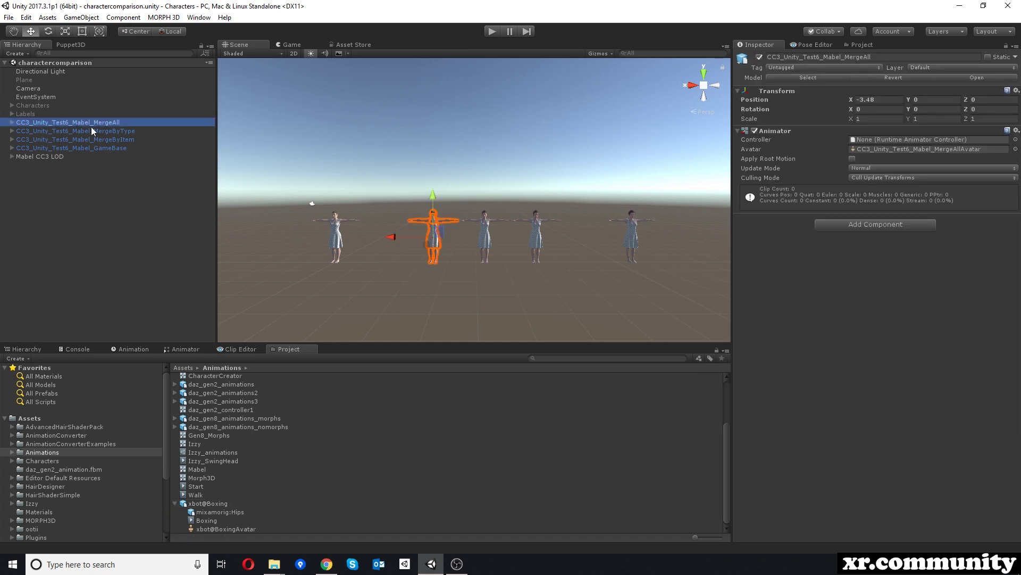
{"action": "scroll", "coordinate": [389, 206], "scroll_direction": "up", "scroll_amount": 8}
{"action": "right_click_drag", "start_coordinate": [505, 138], "coordinate": [519, 117]}
{"action": "scroll", "coordinate": [447, 184], "scroll_direction": "up", "scroll_amount": 8}
{"action": "left_click", "coordinate": [11, 123]}
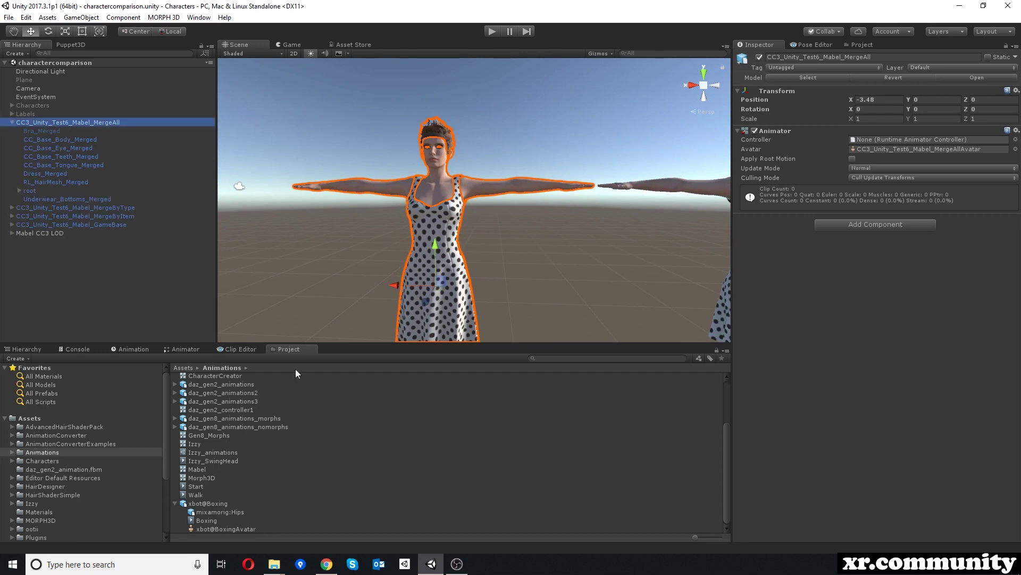
Step: Add the M3DMale model from the MORPH3D Content/M3DMale/Figure/M3DMale folder to the scene hierarchy
{"action": "scroll", "coordinate": [48, 471], "scroll_direction": "down", "scroll_amount": 3}
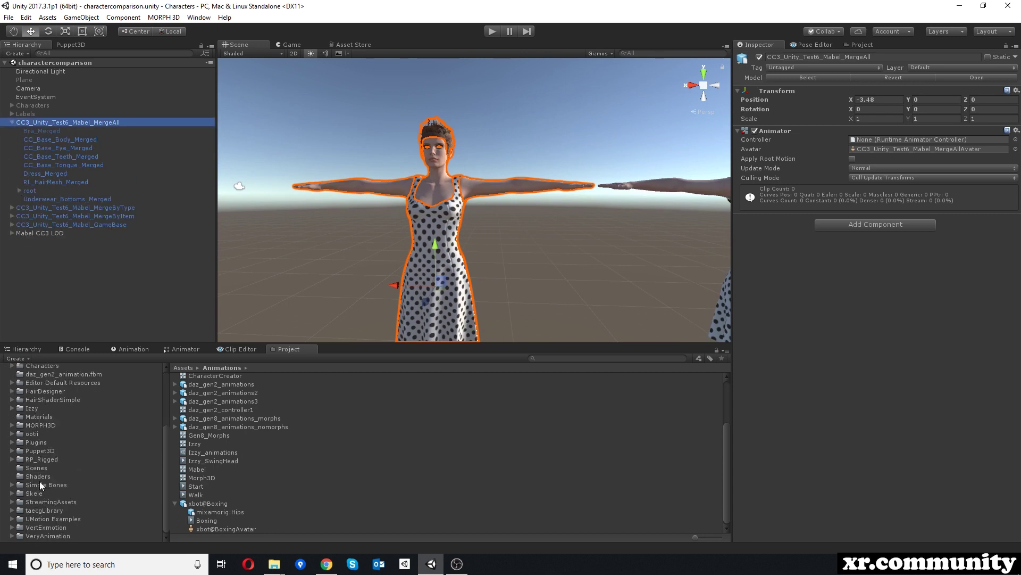
{"action": "left_click", "coordinate": [43, 424]}
{"action": "left_click", "coordinate": [11, 425]}
{"action": "scroll", "coordinate": [70, 490], "scroll_direction": "down", "scroll_amount": 4}
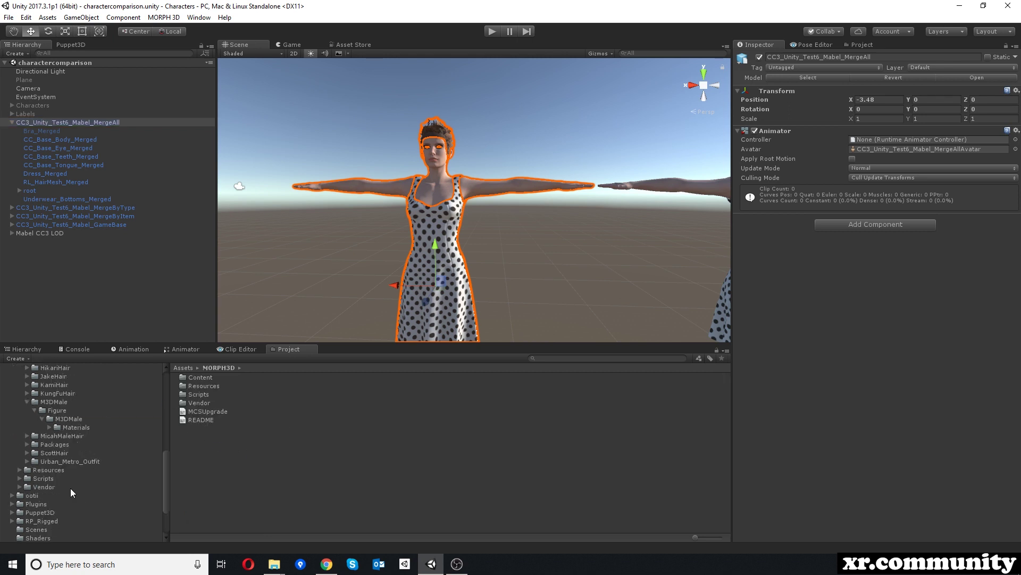
{"action": "left_click", "coordinate": [65, 411]}
{"action": "left_click", "coordinate": [67, 419]}
{"action": "left_click_drag", "start_coordinate": [200, 394], "coordinate": [32, 119]}
Step: Move the M3DMale character sideways next to the MergeAll character, to about X -2.1
{"action": "scroll", "coordinate": [273, 220], "scroll_direction": "down", "scroll_amount": 5}
{"action": "left_click_drag", "start_coordinate": [273, 221], "coordinate": [371, 222]}
{"action": "scroll", "coordinate": [474, 211], "scroll_direction": "up", "scroll_amount": 4}
{"action": "middle_click_drag", "start_coordinate": [474, 206], "coordinate": [504, 191]}
Step: Compare the skeletons' hip levels by expanding M3DMale down to its hip and MergeAll down to CC_Base_Pelvis
{"action": "left_click", "coordinate": [11, 122]}
{"action": "left_click", "coordinate": [19, 131]}
{"action": "left_click", "coordinate": [27, 140]}
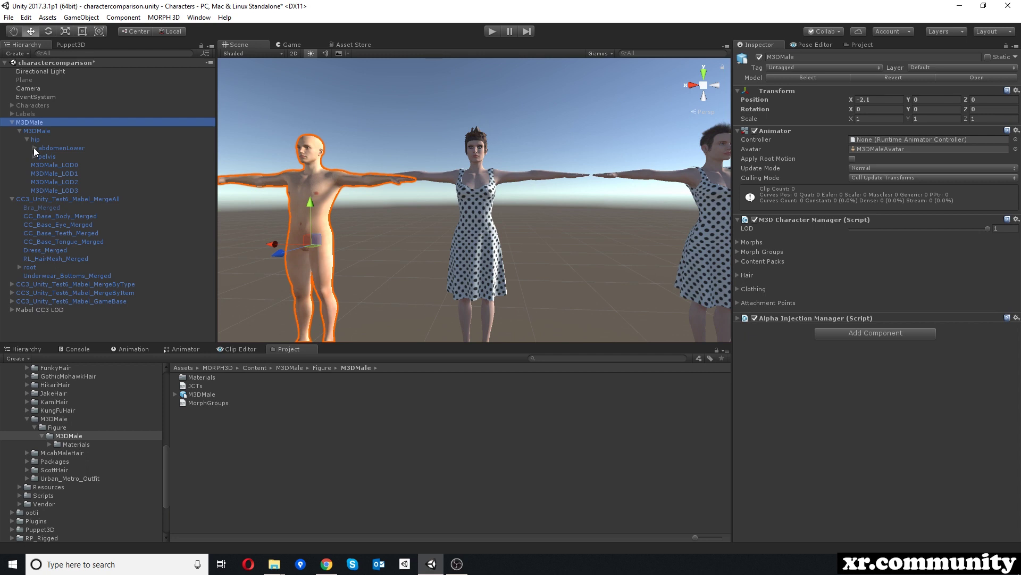
{"action": "left_click", "coordinate": [19, 267]}
{"action": "left_click", "coordinate": [26, 275]}
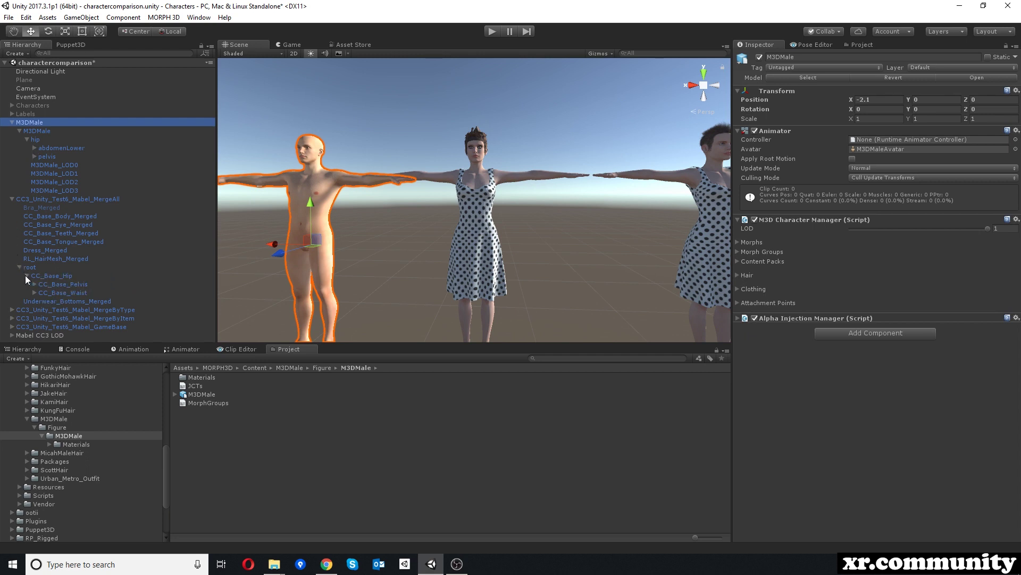
{"action": "left_click", "coordinate": [34, 284]}
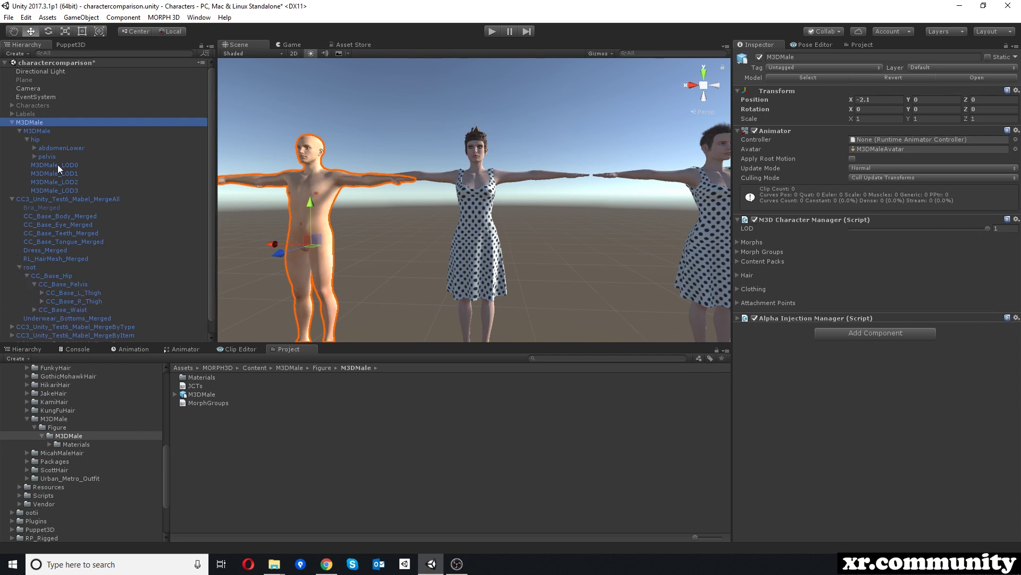
Step: Compare the spine chains by expanding M3DMale's abdomen and chest bones and MergeAll's CC_Base_Waist and CC_Base_Spine01
{"action": "left_click", "coordinate": [32, 146]}
{"action": "left_click", "coordinate": [42, 156]}
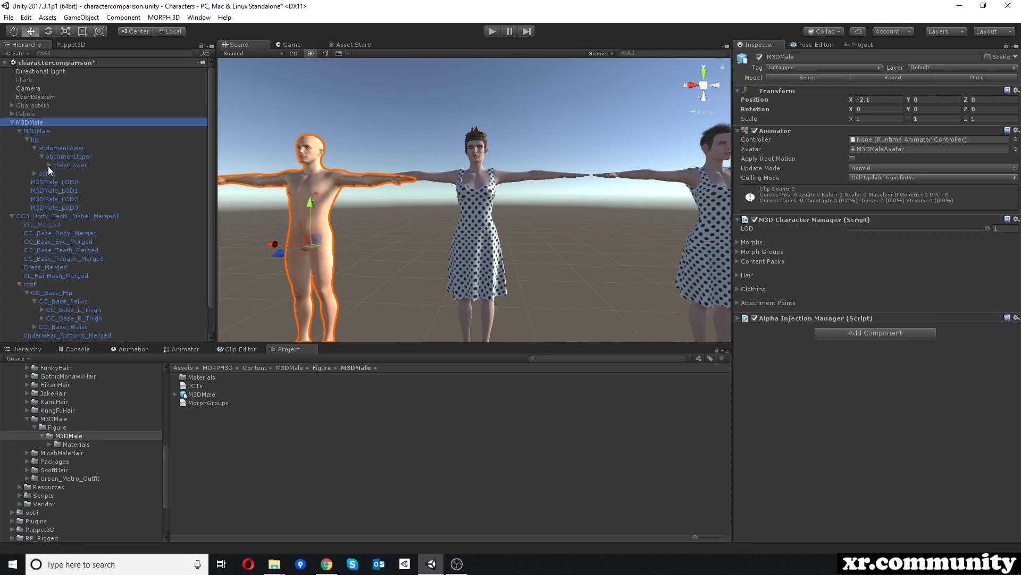
{"action": "left_click", "coordinate": [49, 165]}
{"action": "scroll", "coordinate": [50, 173], "scroll_direction": "down", "scroll_amount": 2}
{"action": "left_click", "coordinate": [35, 296]}
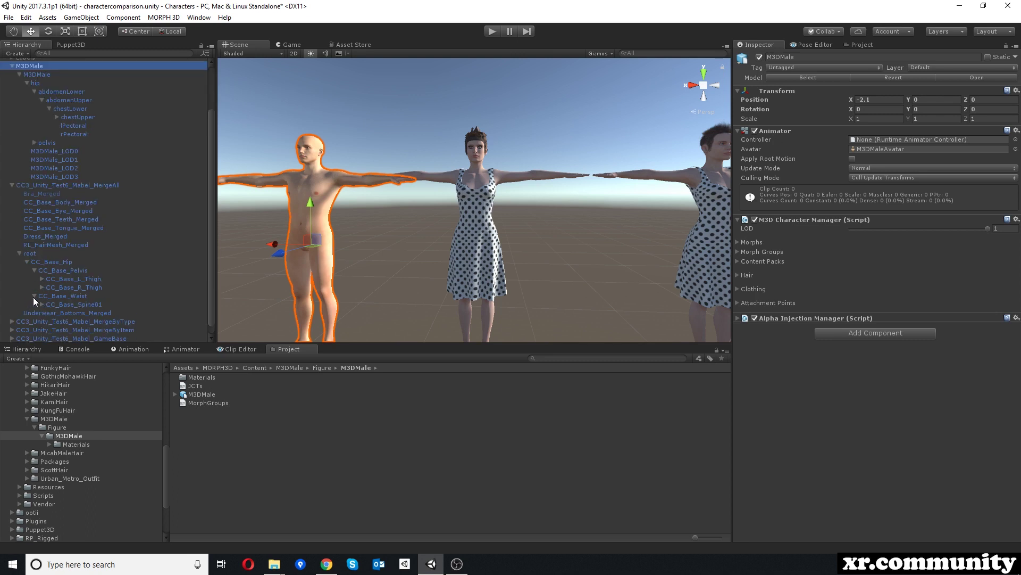
{"action": "left_click", "coordinate": [42, 304]}
{"action": "scroll", "coordinate": [79, 160], "scroll_direction": "up", "scroll_amount": 1}
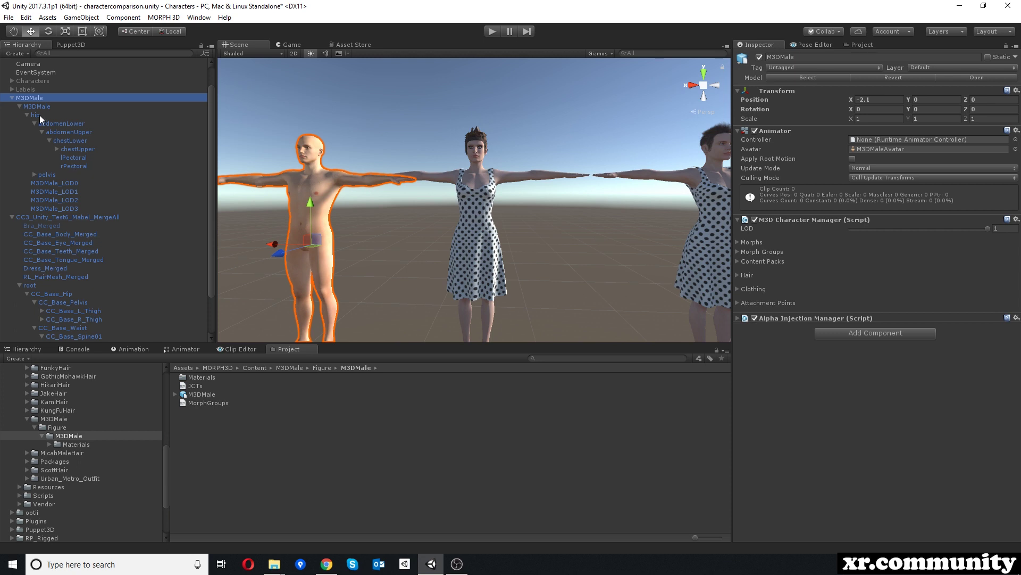
{"action": "scroll", "coordinate": [79, 186], "scroll_direction": "down", "scroll_amount": 2}
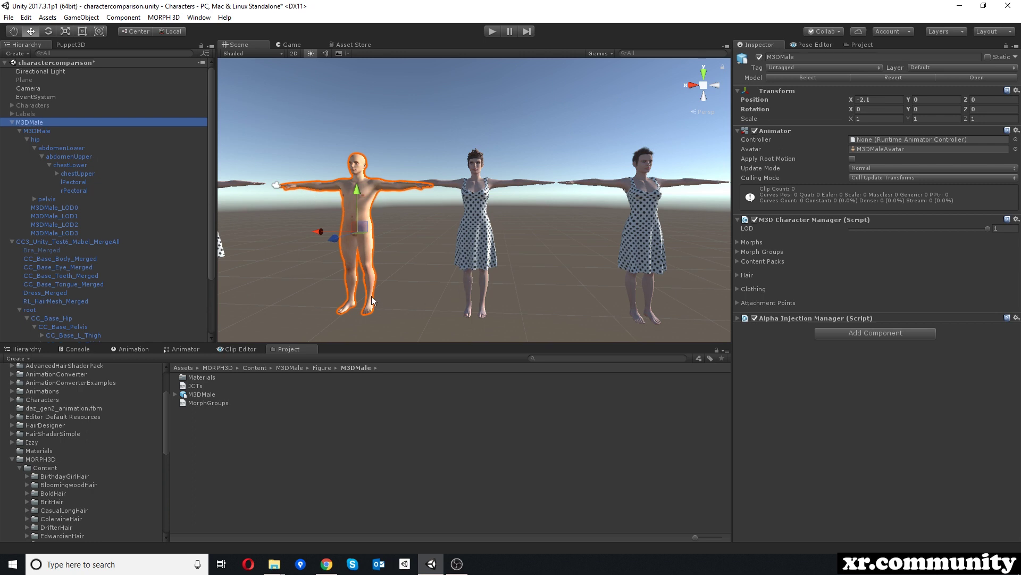
Step: Locate the M3DMale character's source asset and set its rig animation type to Humanoid
{"action": "right_click", "coordinate": [36, 123]}
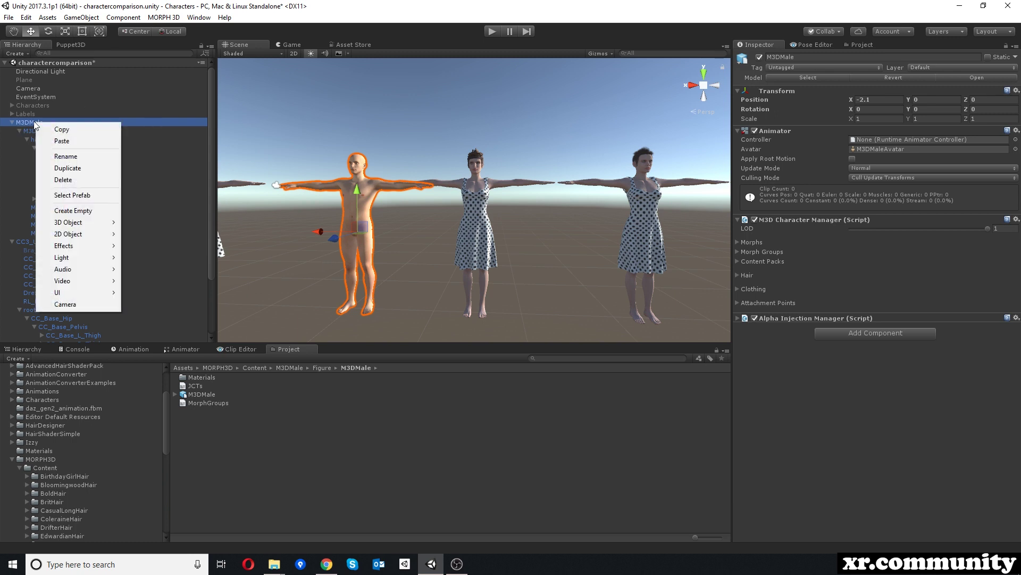
{"action": "left_click", "coordinate": [71, 196]}
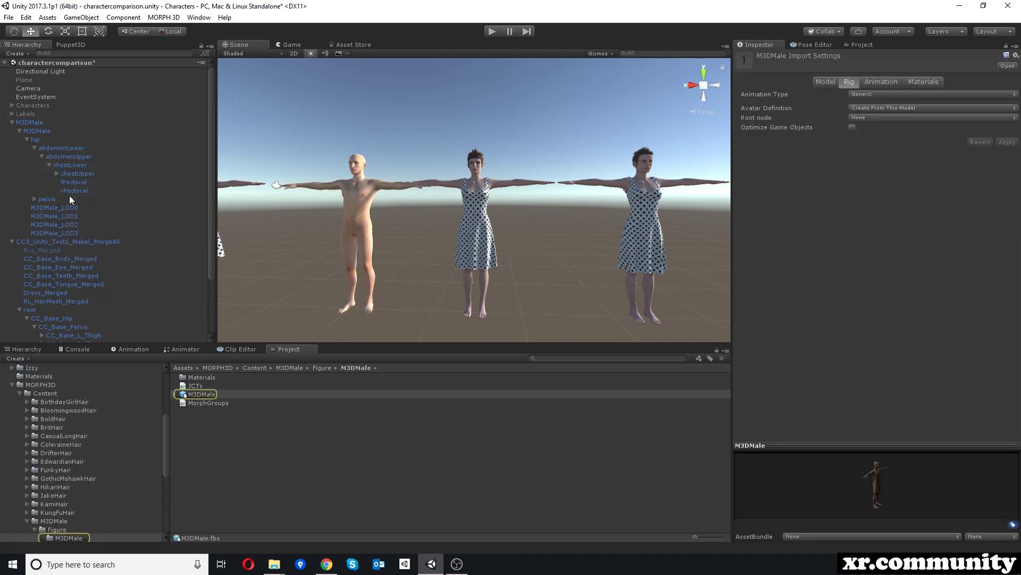
{"action": "left_click", "coordinate": [207, 395]}
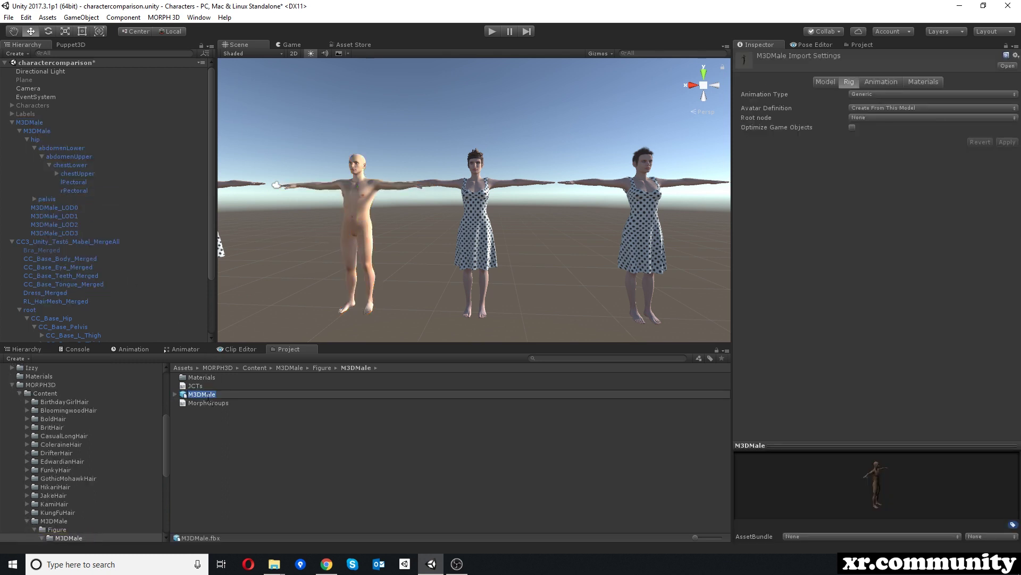
{"action": "left_click", "coordinate": [866, 94]}
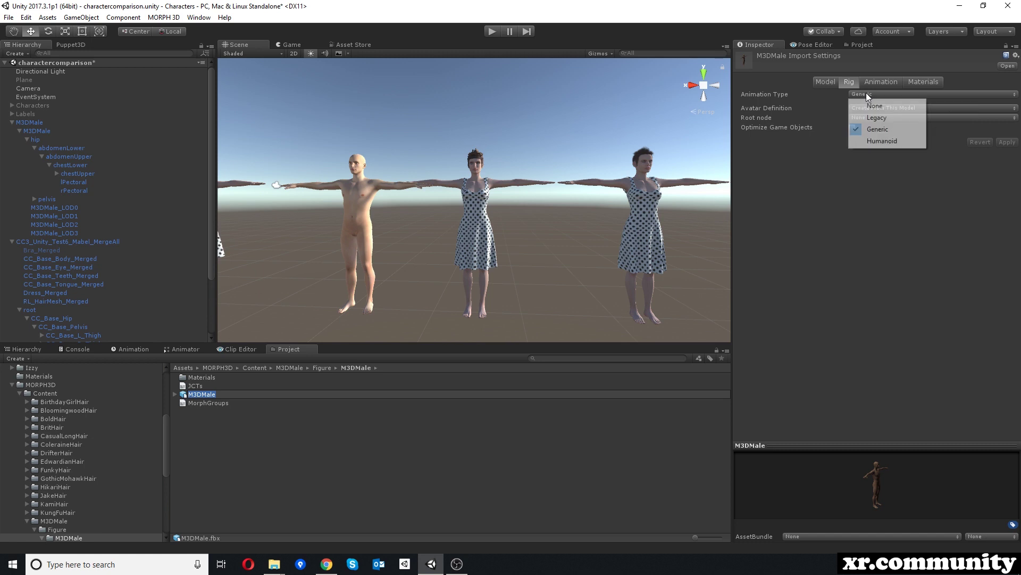
{"action": "left_click", "coordinate": [880, 139]}
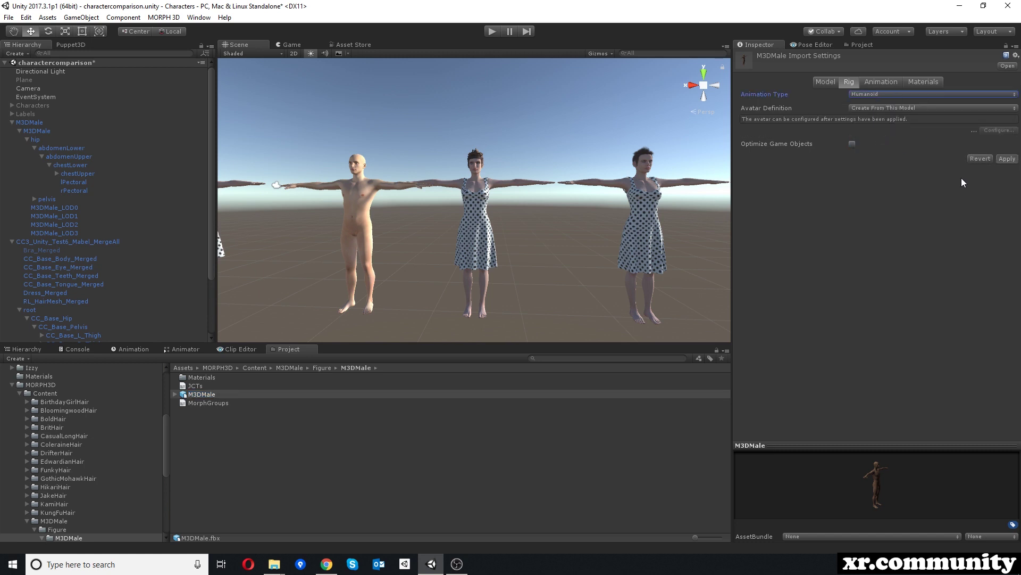
Step: Open the avatar configuration for the M3DMale model without saving the scene changes
{"action": "left_click", "coordinate": [996, 118]}
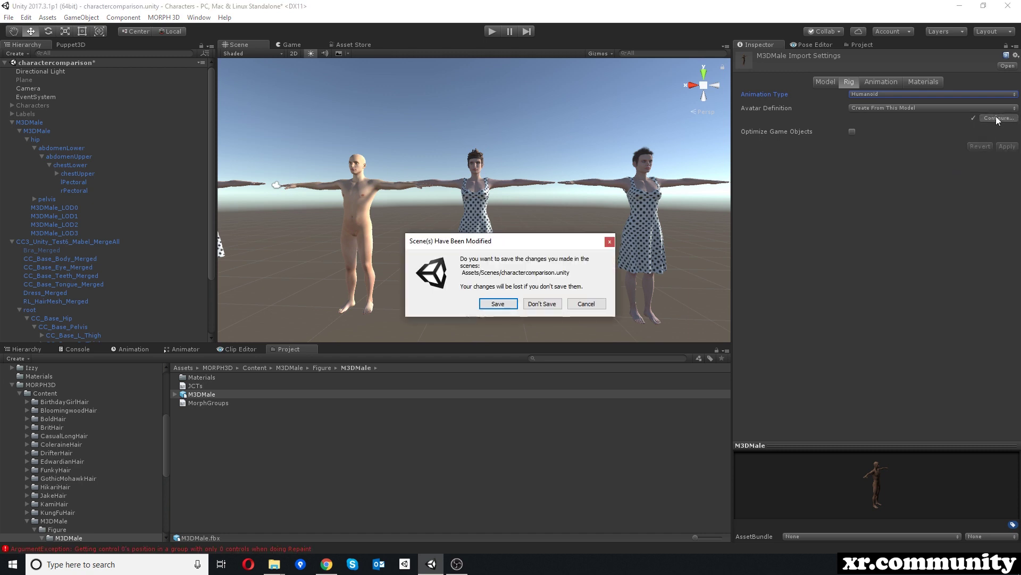
{"action": "left_click", "coordinate": [542, 304]}
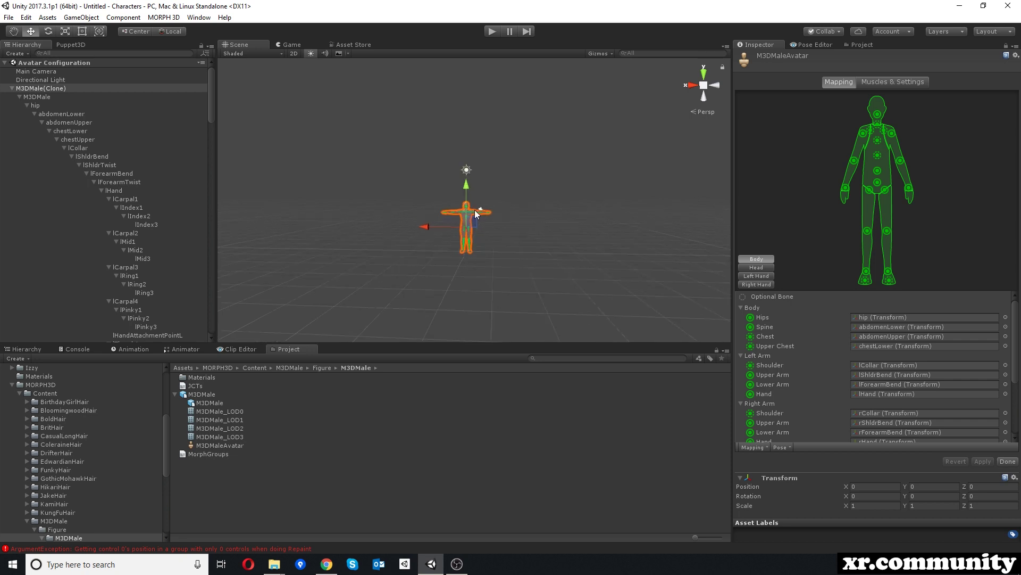
Step: Inspect the M3DMale avatar's skeleton up close, selecting its pelvis and left thigh bones
{"action": "scroll", "coordinate": [464, 218], "scroll_direction": "up", "scroll_amount": 8}
{"action": "middle_click_drag", "start_coordinate": [491, 220], "coordinate": [488, 191]}
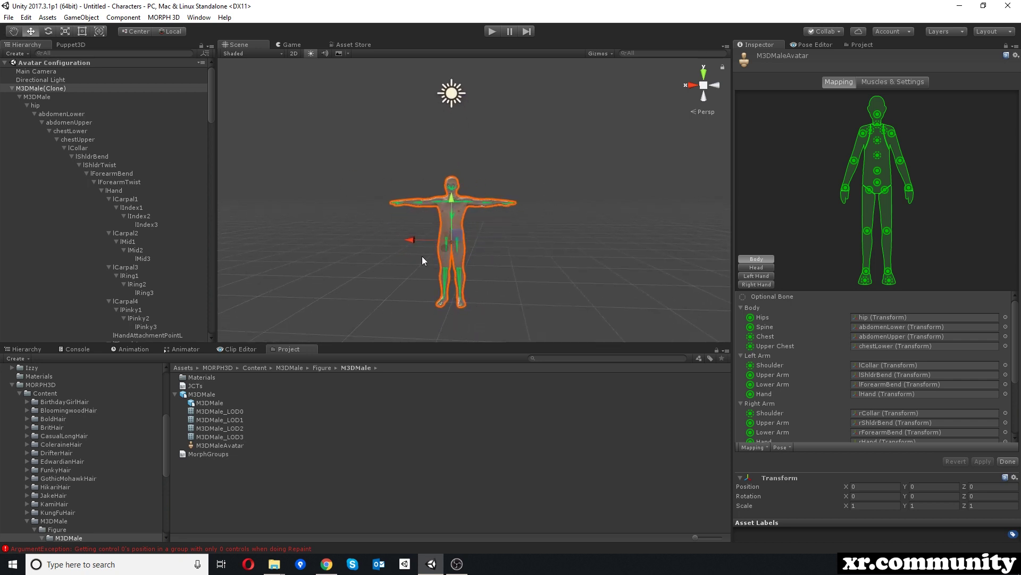
{"action": "scroll", "coordinate": [924, 362], "scroll_direction": "down", "scroll_amount": 4}
{"action": "scroll", "coordinate": [917, 356], "scroll_direction": "up", "scroll_amount": 4}
{"action": "left_click", "coordinate": [447, 240]}
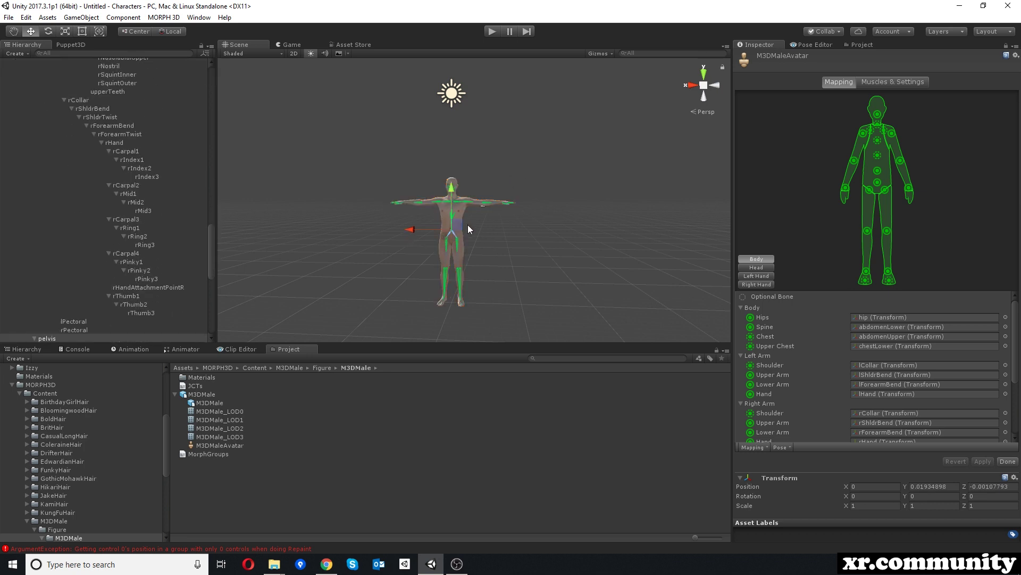
{"action": "left_click", "coordinate": [458, 237]}
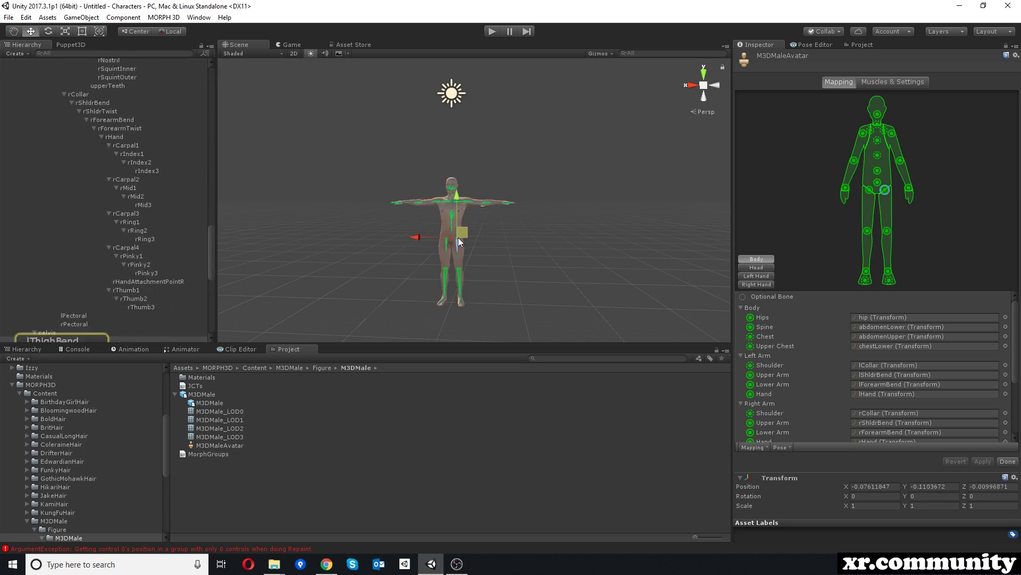
Step: Rotate the left thigh bone slightly, then leave the M3DMale avatar configuration and apply the pending import settings
{"action": "key", "text": "e"}
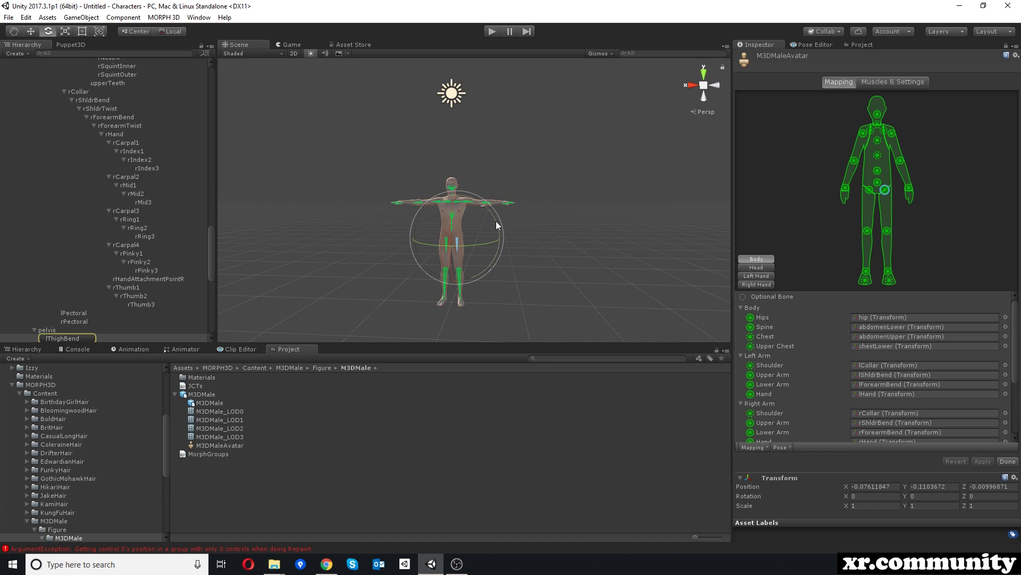
{"action": "mouse_move", "coordinate": [496, 221]}
{"action": "left_mouse_down"}
{"action": "mouse_move", "coordinate": [496, 230]}
{"action": "mouse_move", "coordinate": [497, 209]}
{"action": "left_mouse_up"}
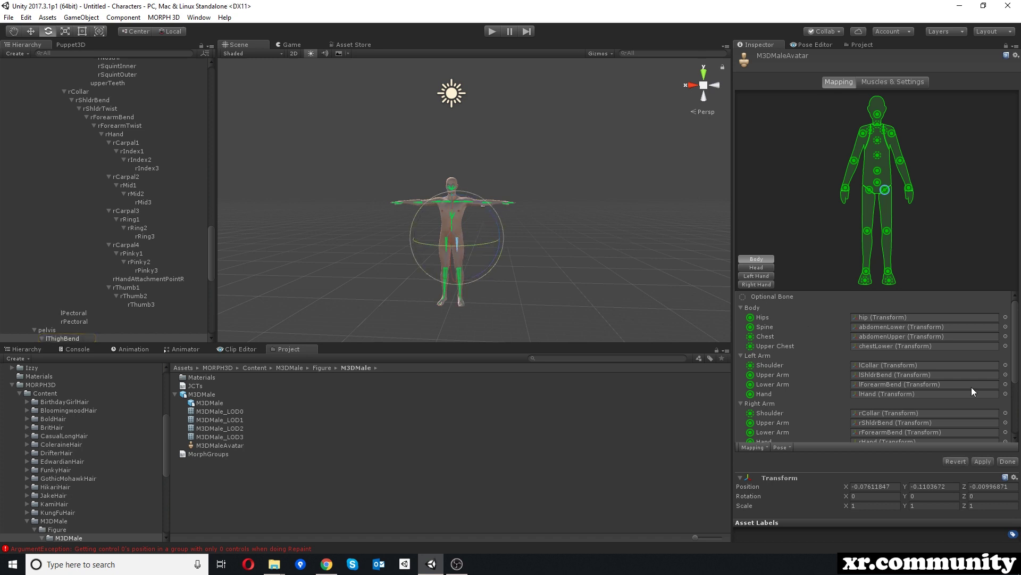
{"action": "scroll", "coordinate": [971, 387], "scroll_direction": "down", "scroll_amount": 3}
{"action": "left_click", "coordinate": [1009, 461]}
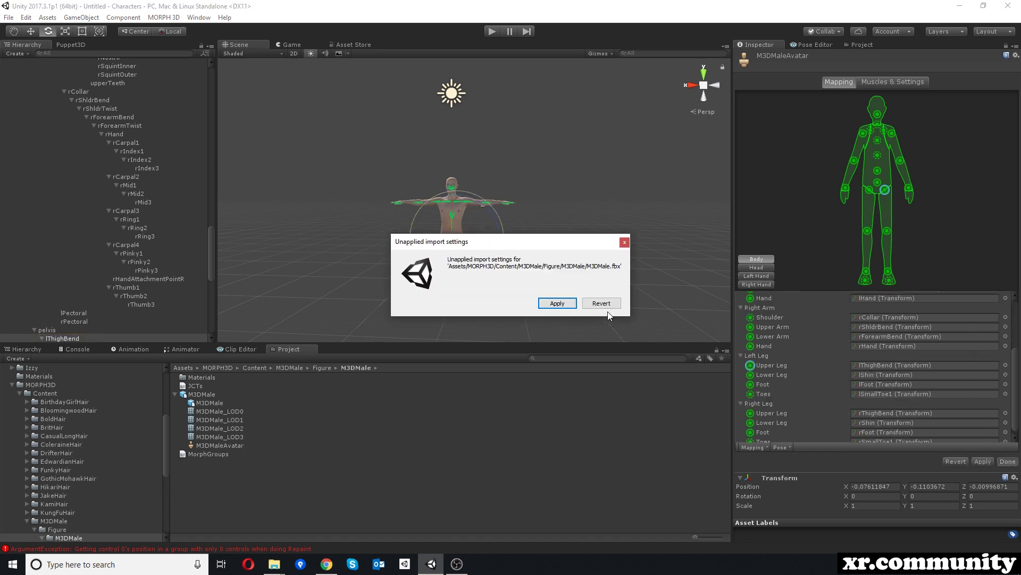
{"action": "left_click", "coordinate": [558, 302]}
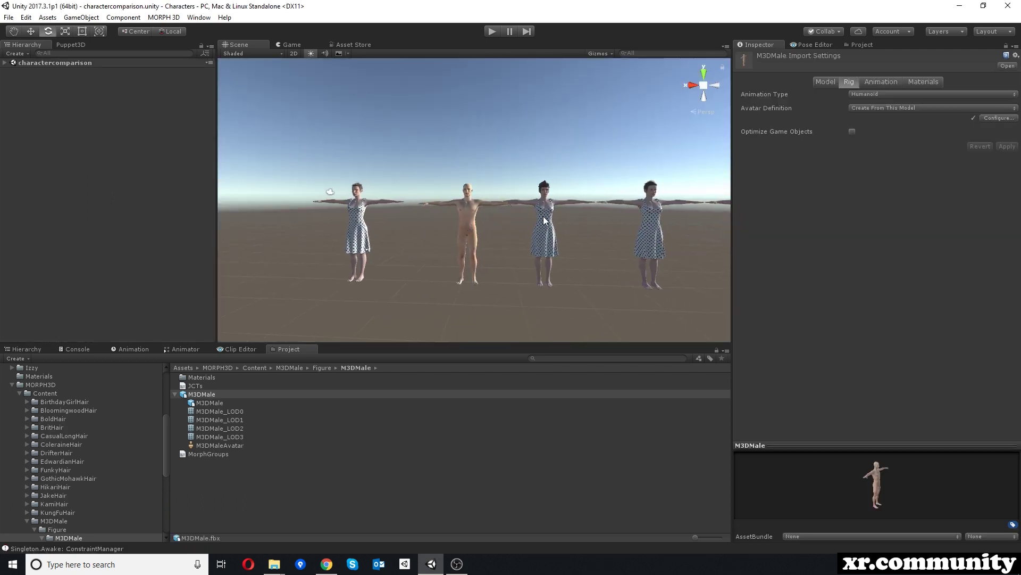
Step: Locate the CC3_Unity_Test6_Mabel_MergeAll character's source asset and apply Humanoid as its rig animation type
{"action": "left_click", "coordinate": [545, 219]}
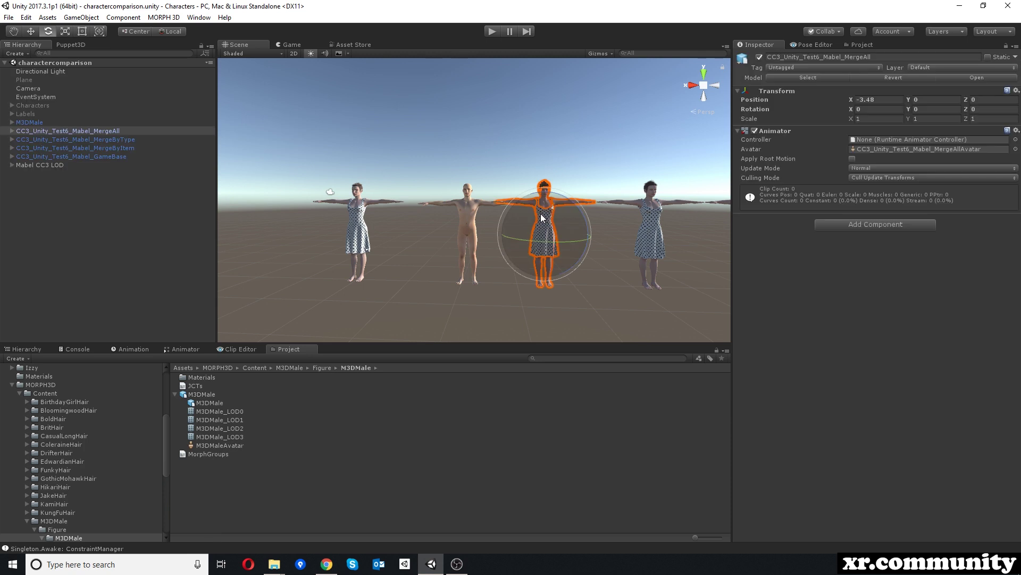
{"action": "right_click", "coordinate": [85, 131]}
{"action": "left_click", "coordinate": [114, 205]}
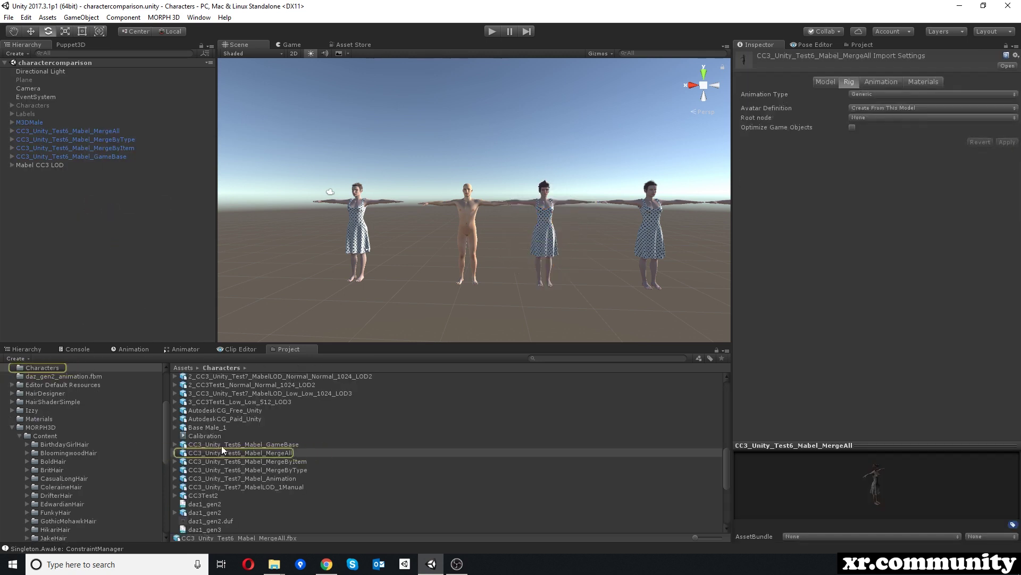
{"action": "left_click", "coordinate": [868, 96]}
{"action": "left_click", "coordinate": [879, 143]}
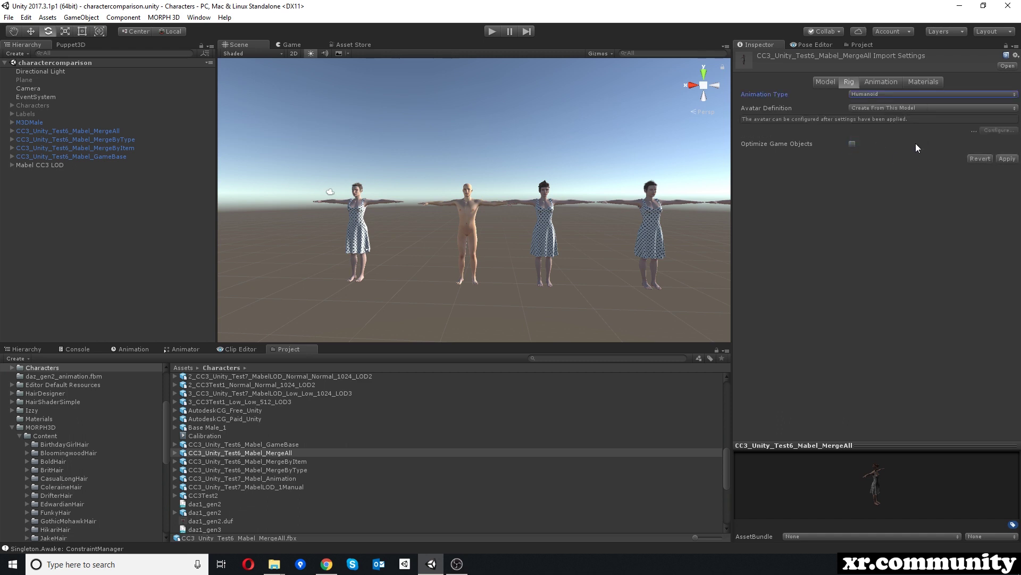
{"action": "left_click", "coordinate": [1006, 158]}
Step: Open the avatar configuration for the MergeAll model and review its body, arm and leg bone mapping
{"action": "left_click", "coordinate": [998, 129]}
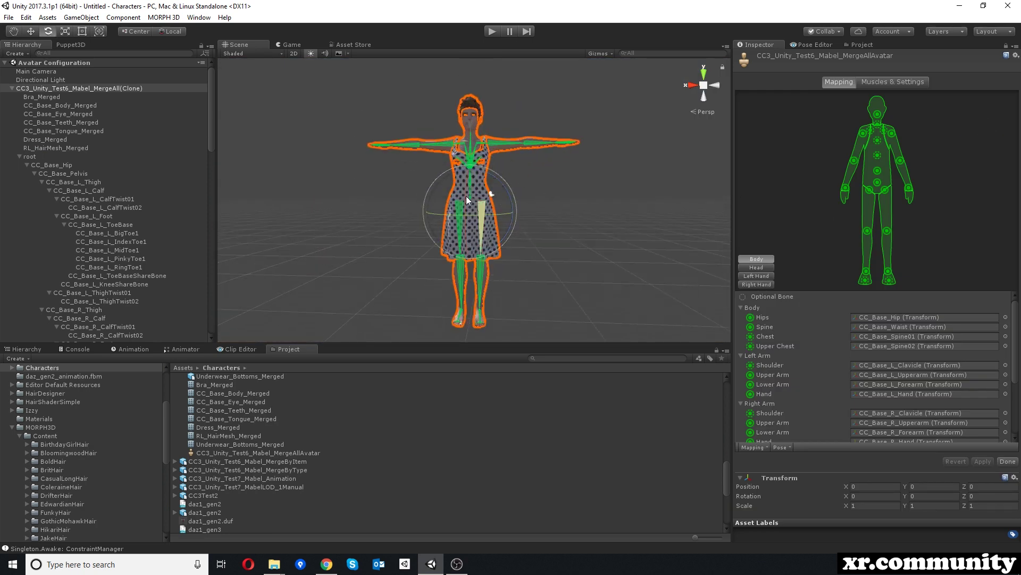
{"action": "scroll", "coordinate": [956, 378], "scroll_direction": "down", "scroll_amount": 5}
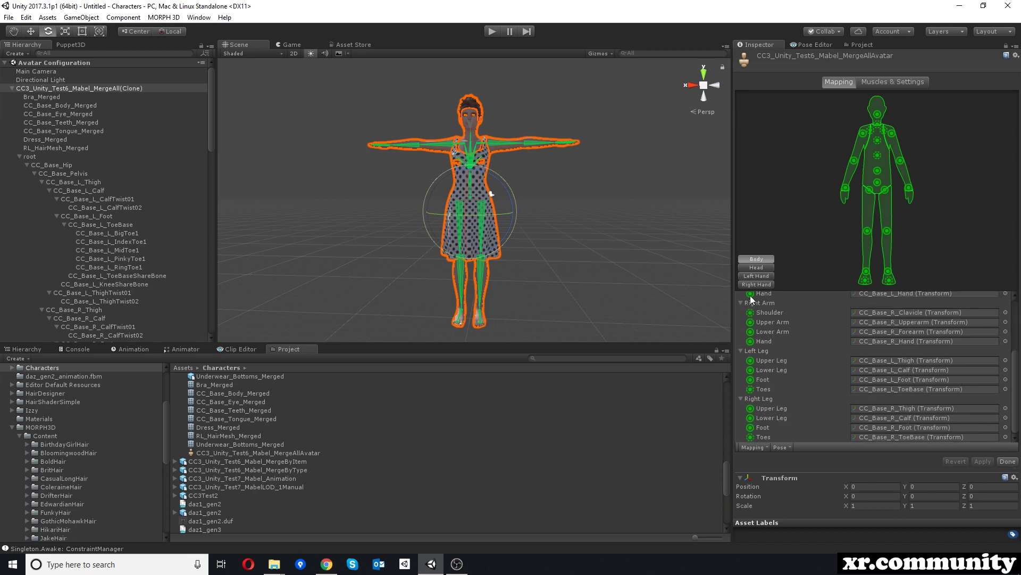
{"action": "scroll", "coordinate": [802, 317], "scroll_direction": "up", "scroll_amount": 5}
{"action": "scroll", "coordinate": [760, 350], "scroll_direction": "down", "scroll_amount": 5}
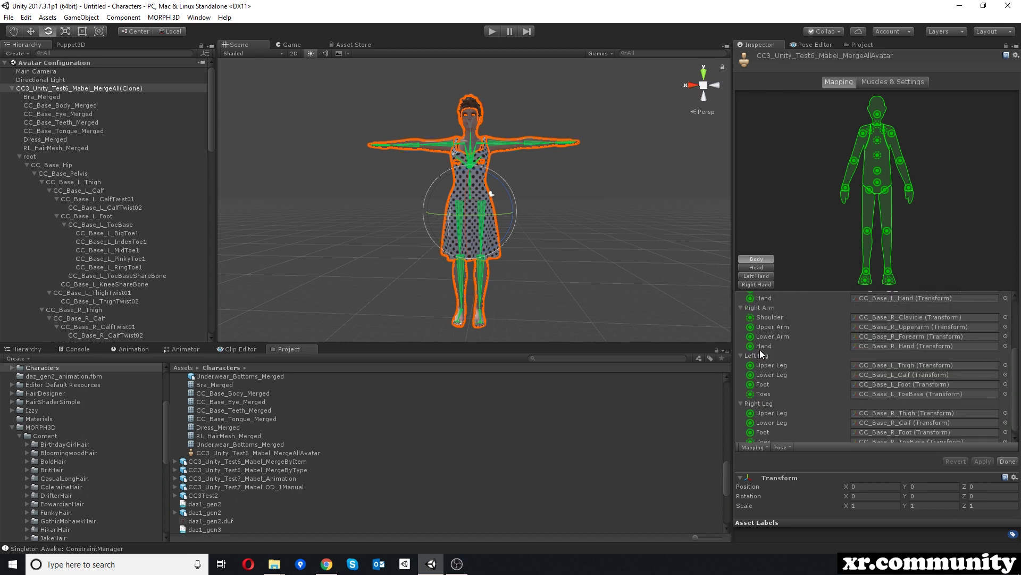
{"action": "scroll", "coordinate": [762, 404], "scroll_direction": "up", "scroll_amount": 5}
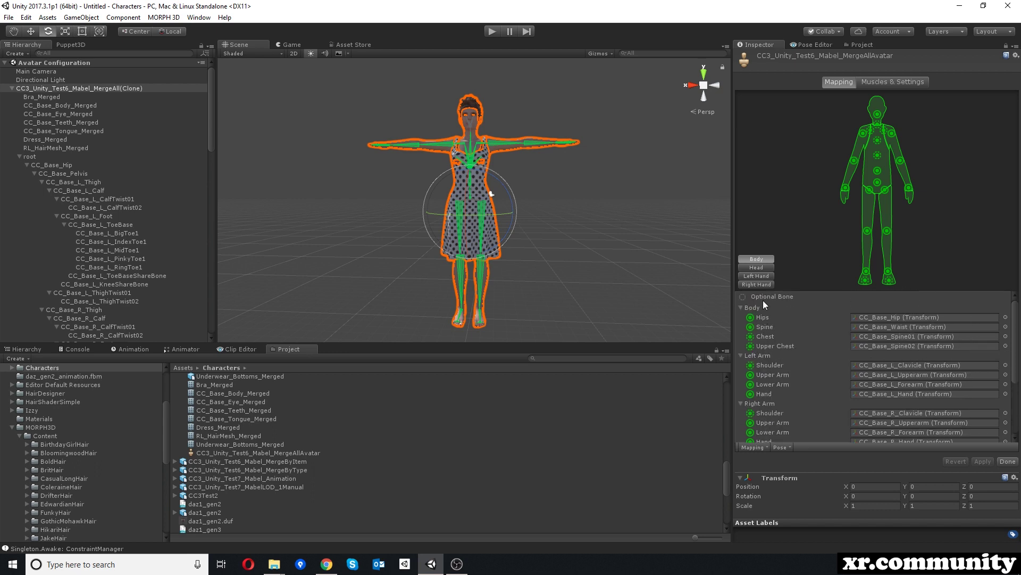
{"action": "scroll", "coordinate": [753, 308], "scroll_direction": "down", "scroll_amount": 5}
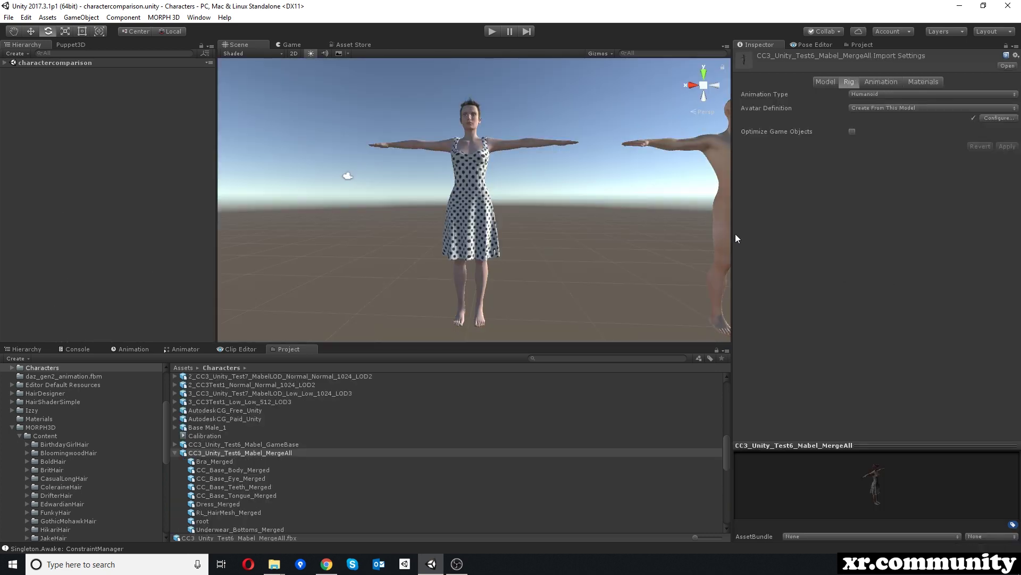
Step: Add the xbot@Boxing model from the Animations folder to the scene and expand its hierarchy
{"action": "scroll", "coordinate": [572, 175], "scroll_direction": "down", "scroll_amount": 7}
{"action": "middle_click_drag", "start_coordinate": [612, 155], "coordinate": [351, 155]}
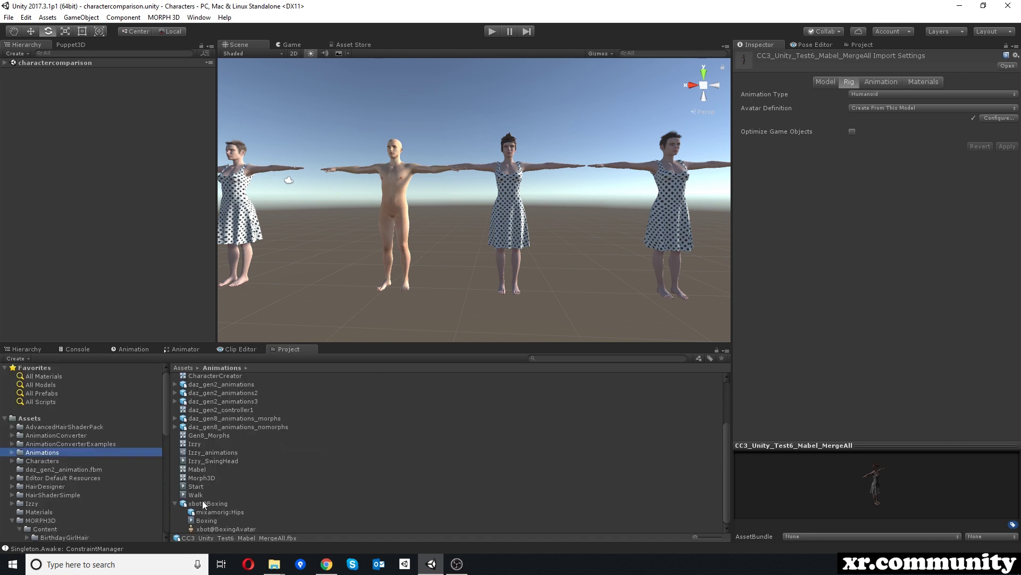
{"action": "left_click", "coordinate": [204, 502]}
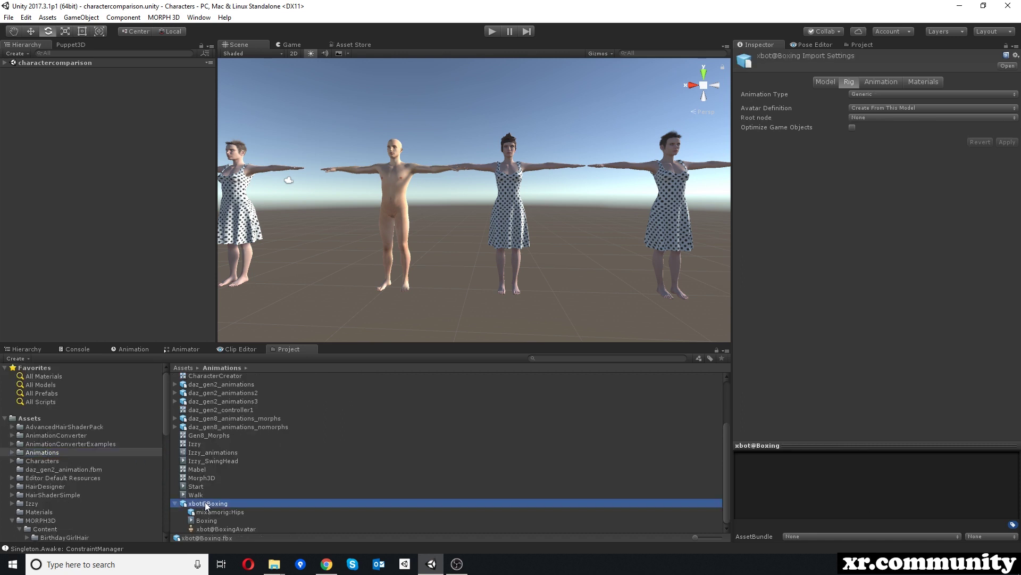
{"action": "left_click_drag", "start_coordinate": [206, 499], "coordinate": [43, 111]}
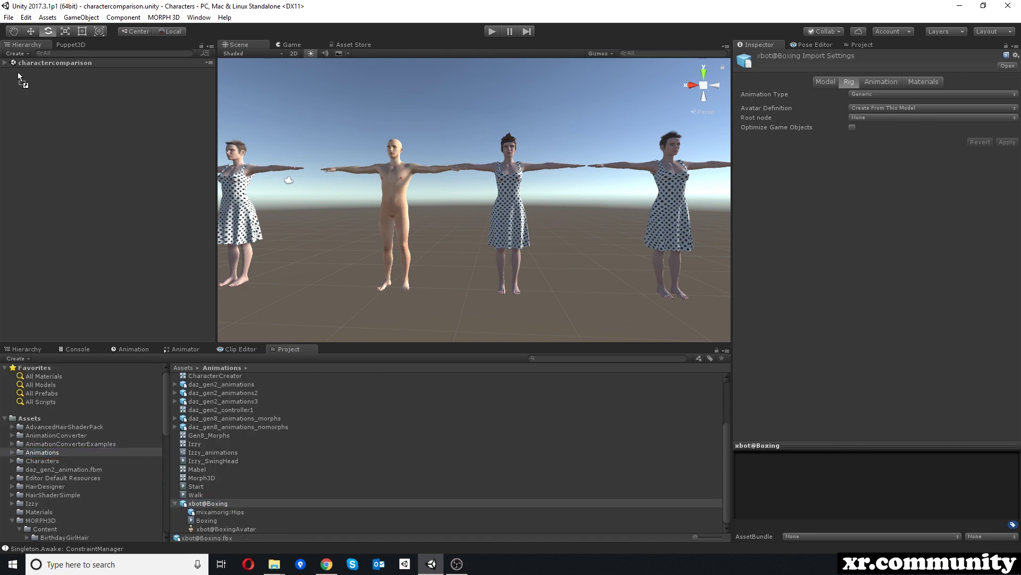
{"action": "left_click_drag", "start_coordinate": [18, 72], "coordinate": [21, 80]}
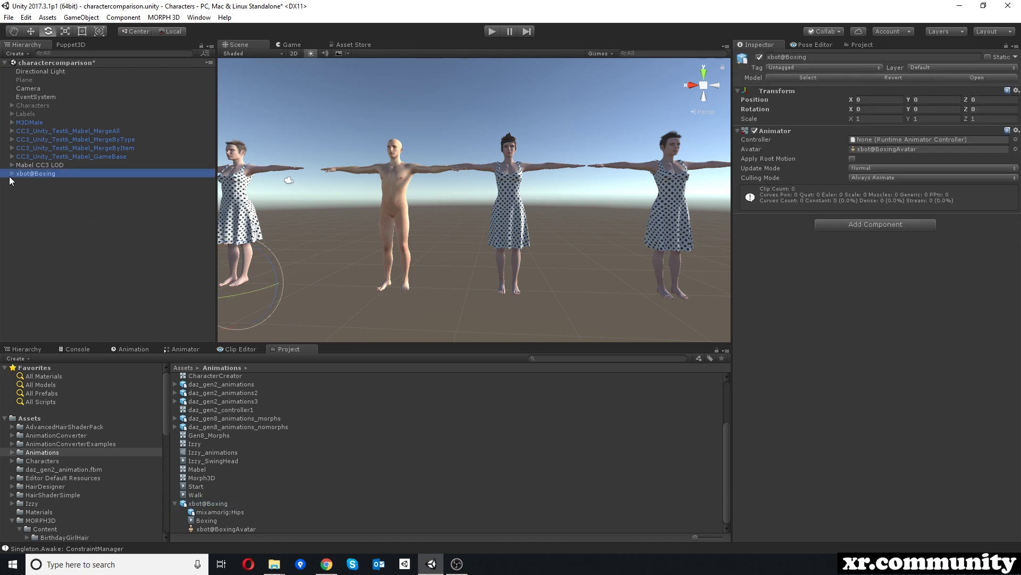
{"action": "left_click", "coordinate": [11, 174], "text": "alt"}
Step: Examine the mixamorig bone hierarchy of xbot@Boxing, then delete that object from the scene
{"action": "scroll", "coordinate": [62, 206], "scroll_direction": "down", "scroll_amount": 2}
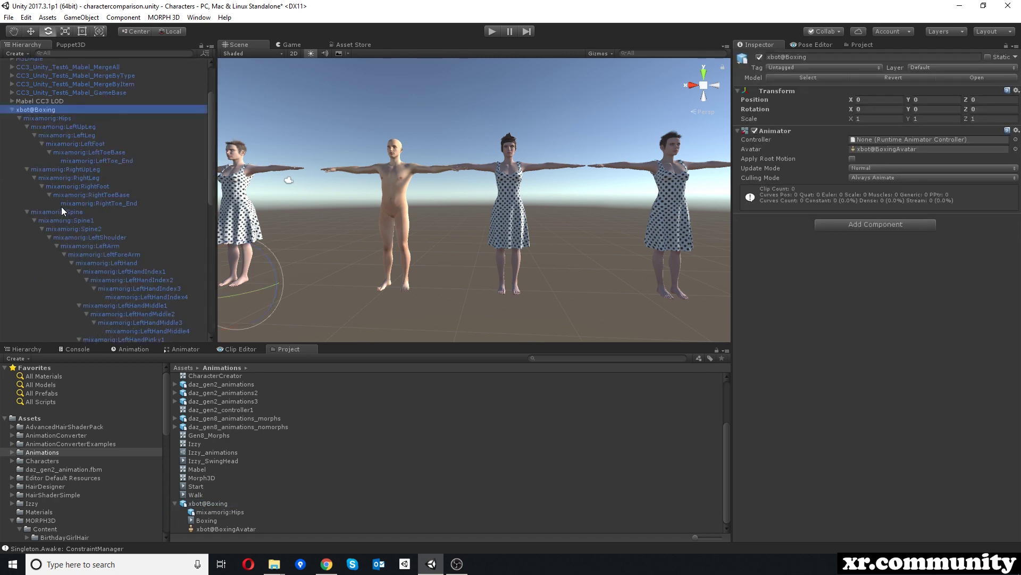
{"action": "scroll", "coordinate": [62, 206], "scroll_direction": "down", "scroll_amount": 12}
{"action": "scroll", "coordinate": [135, 244], "scroll_direction": "up", "scroll_amount": 15}
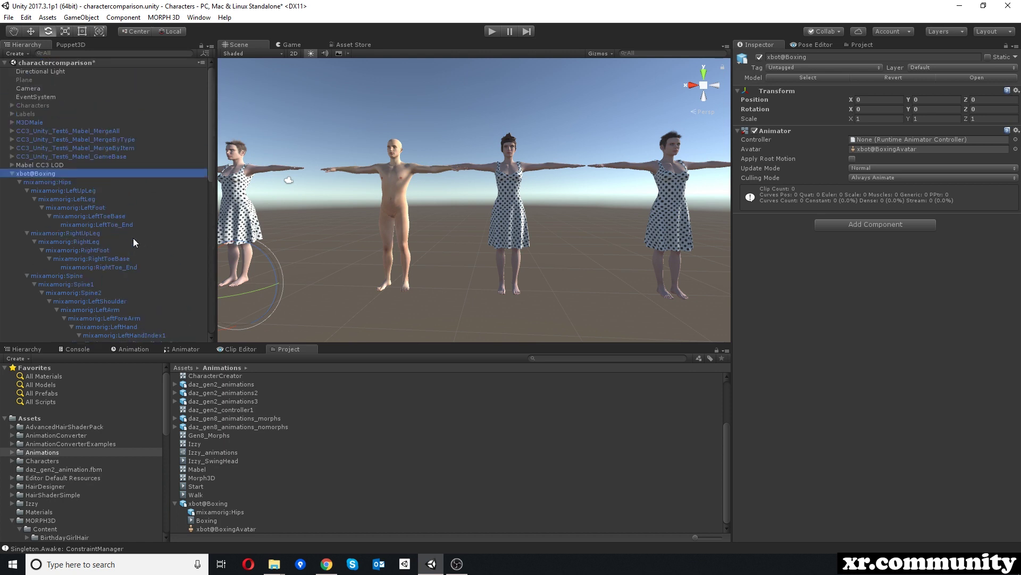
{"action": "scroll", "coordinate": [84, 244], "scroll_direction": "down", "scroll_amount": 6}
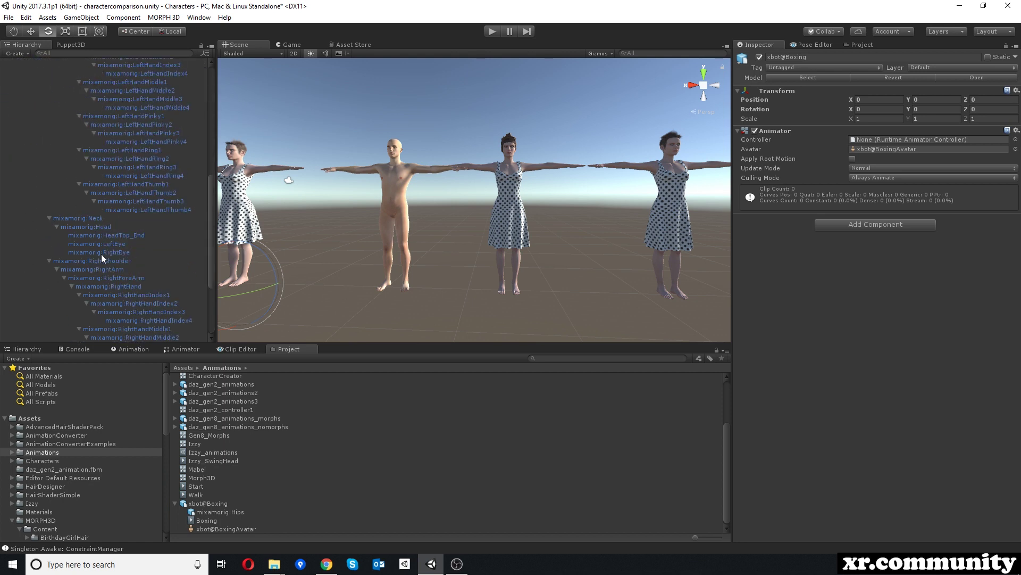
{"action": "scroll", "coordinate": [101, 235], "scroll_direction": "up", "scroll_amount": 6}
{"action": "left_click", "coordinate": [12, 174]}
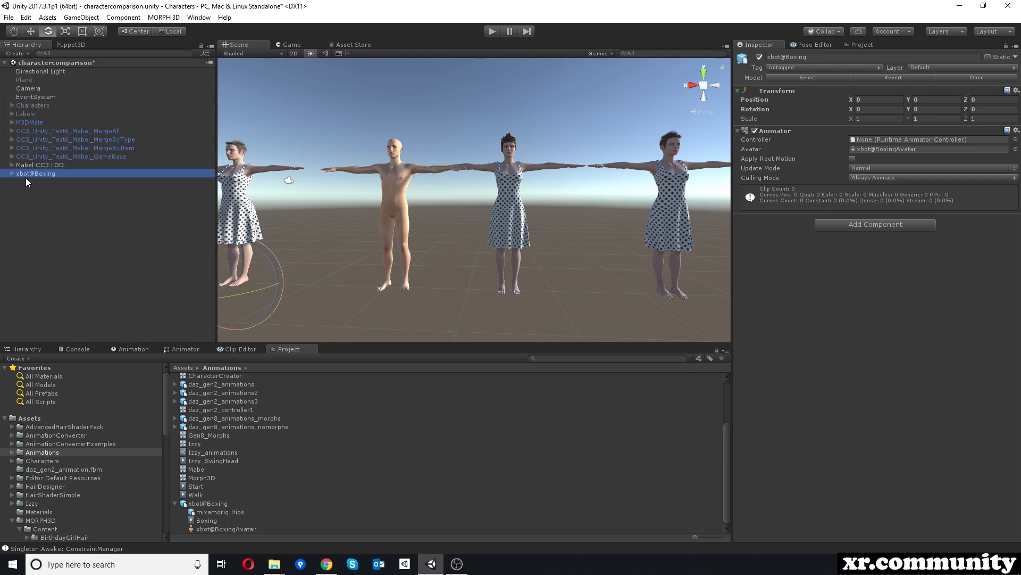
{"action": "key", "text": "Delete"}
Step: Open the rig animation type options of the xbot@Boxing asset without changing the setting
{"action": "left_click", "coordinate": [207, 503]}
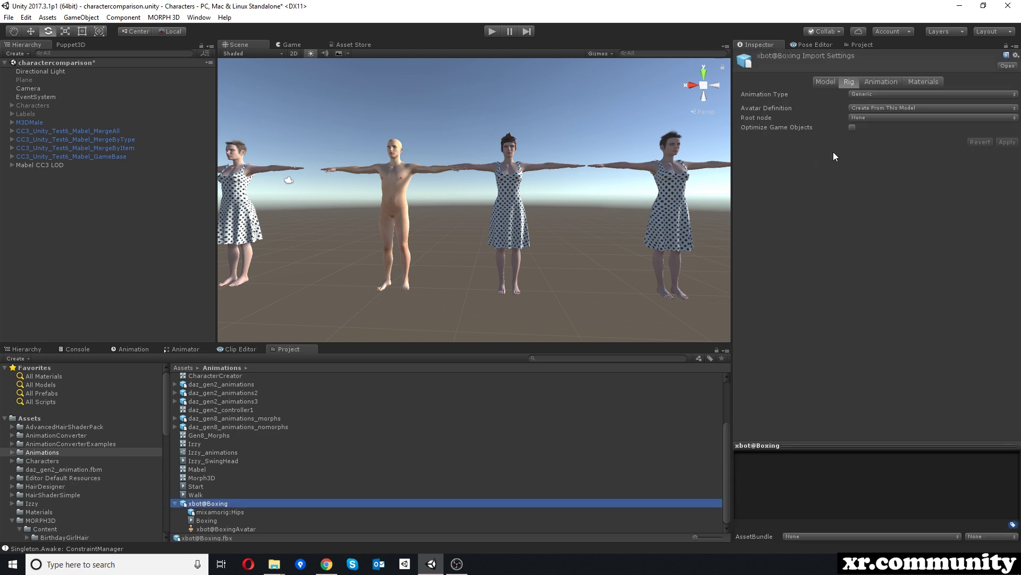
{"action": "left_click", "coordinate": [872, 94]}
{"action": "left_click", "coordinate": [830, 4]}
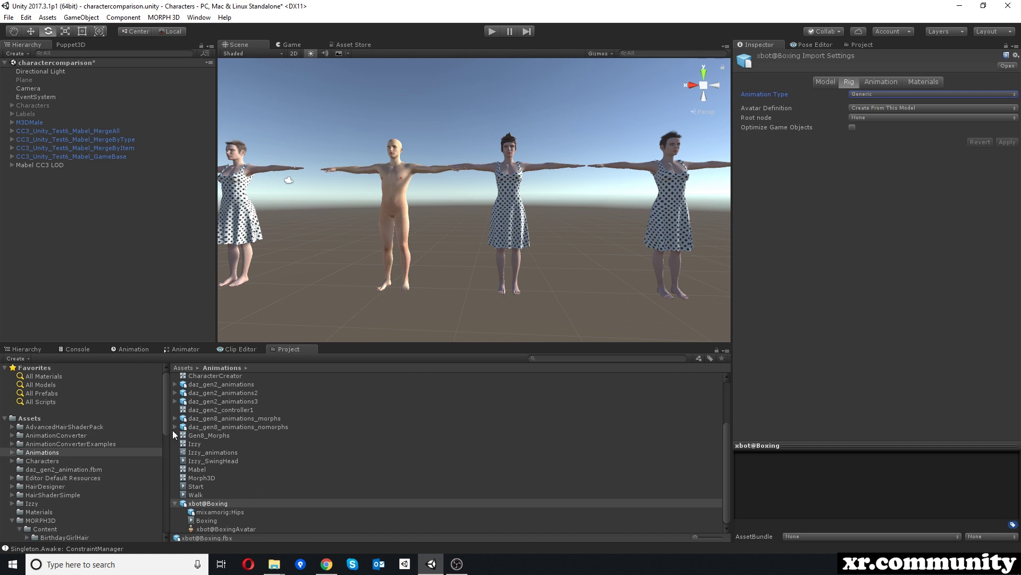
Step: Look through M3DMale's child objects and check the Animator components of M3DMale and MergeAll
{"action": "left_click", "coordinate": [12, 121]}
{"action": "left_click", "coordinate": [20, 131]}
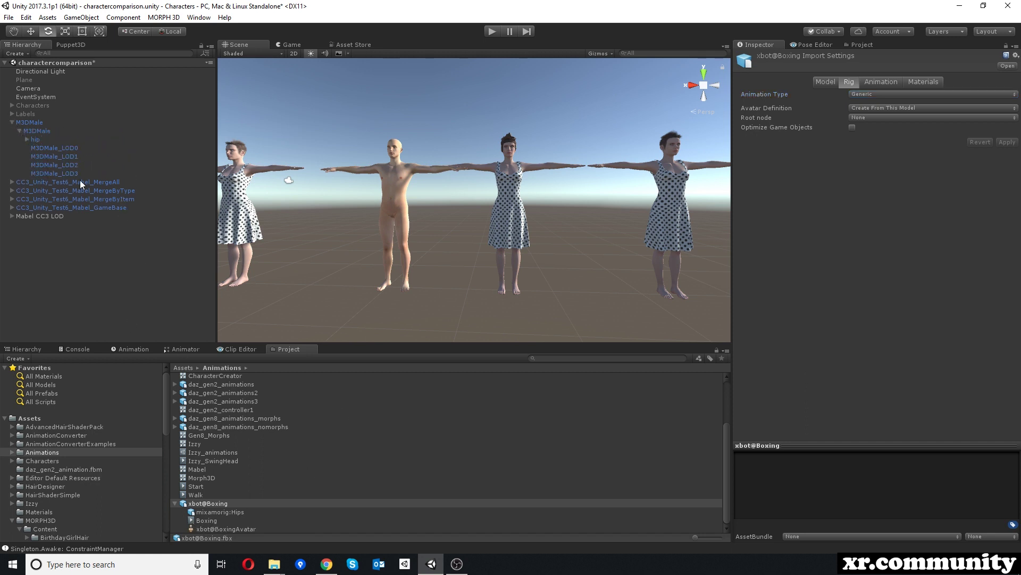
{"action": "left_click", "coordinate": [12, 121]}
{"action": "left_click", "coordinate": [29, 122]}
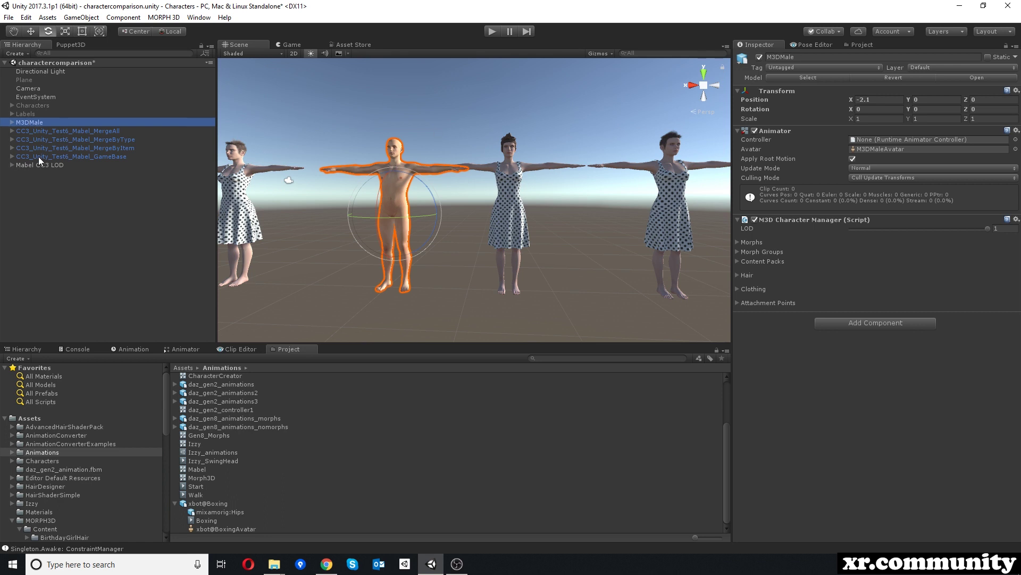
{"action": "left_click", "coordinate": [36, 130]}
{"action": "left_click", "coordinate": [34, 121]}
Step: Create an animator controller named TestController in the Animations folder
{"action": "right_click", "coordinate": [43, 452]}
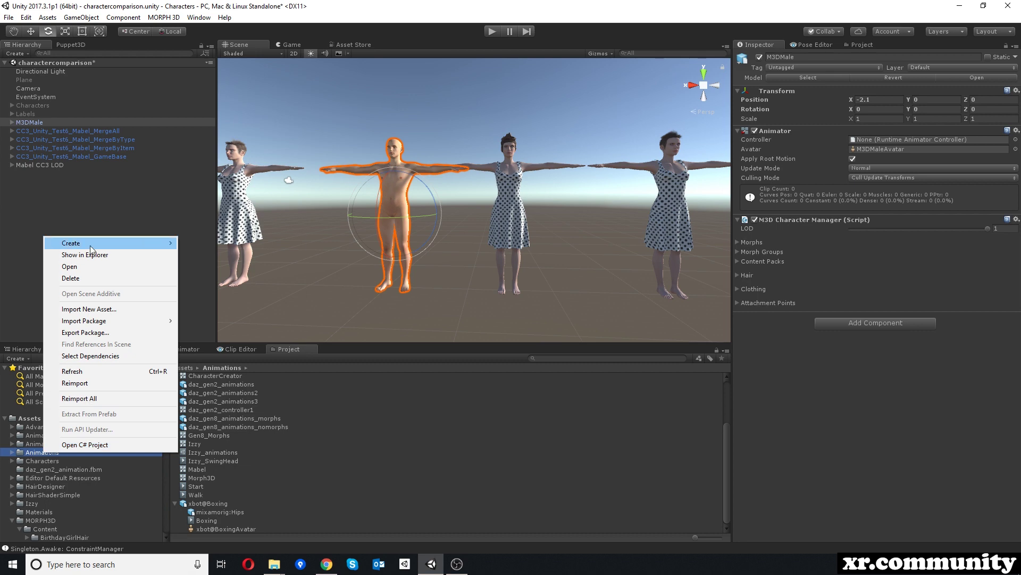
{"action": "mouse_move", "coordinate": [149, 243]}
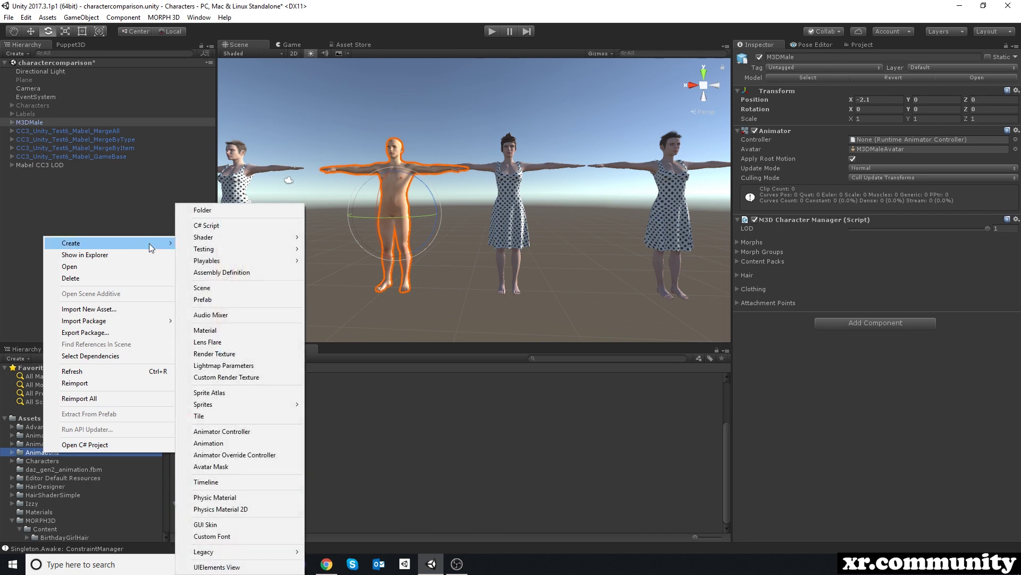
{"action": "left_click", "coordinate": [229, 432]}
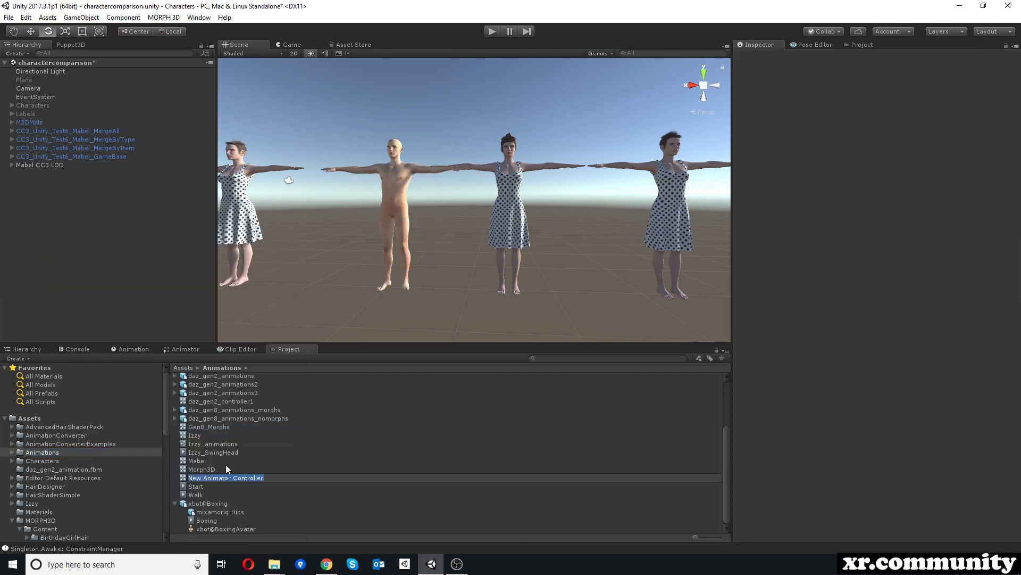
{"action": "key", "text": "BackSpace"}
{"action": "type", "text": "TestController"}
{"action": "key", "text": "Return"}
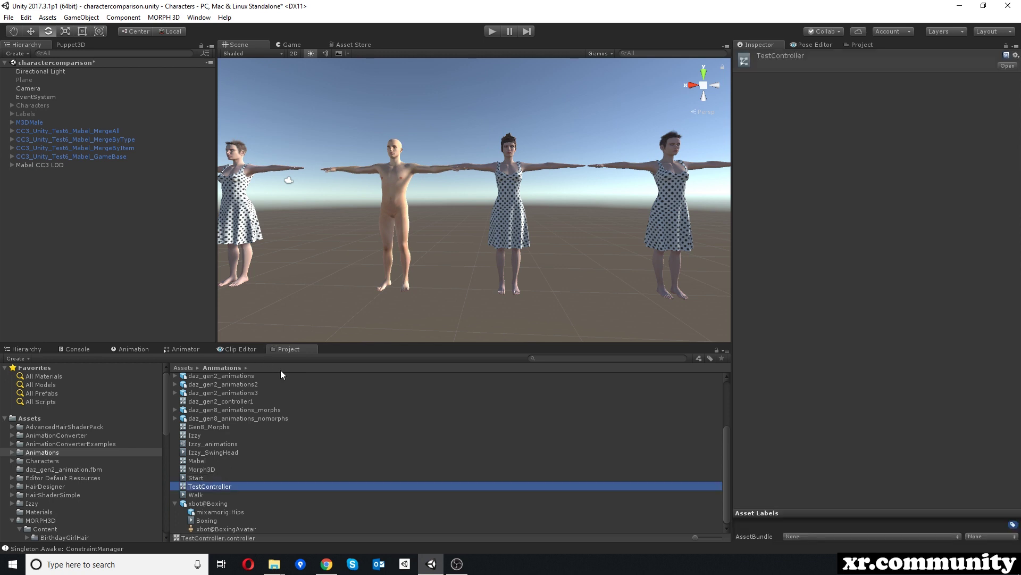
Step: Assign TestController as the Animator controller of both M3DMale and CC3_Unity_Test6_Mabel_MergeAll
{"action": "left_click", "coordinate": [36, 122]}
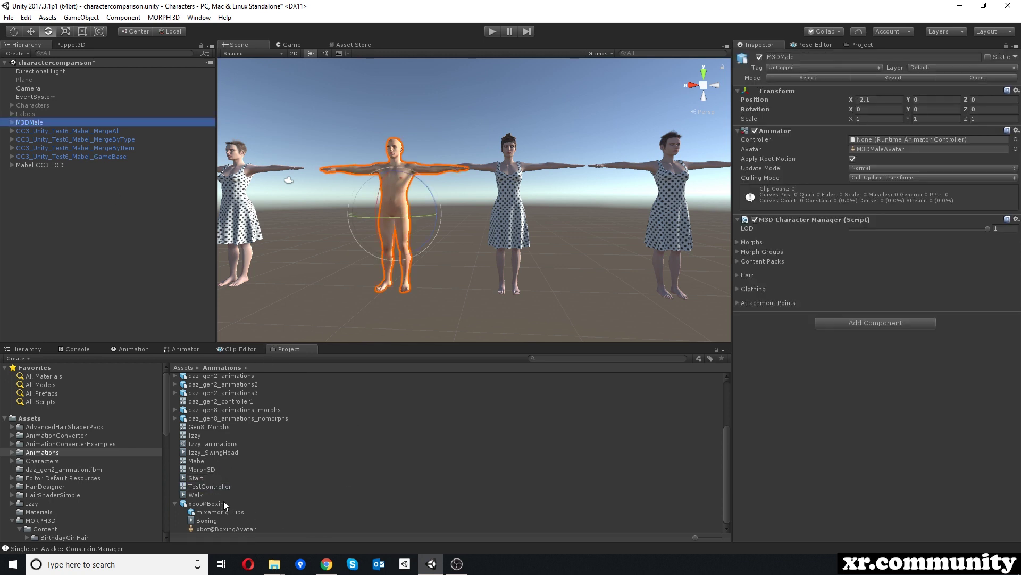
{"action": "left_click_drag", "start_coordinate": [222, 486], "coordinate": [893, 138]}
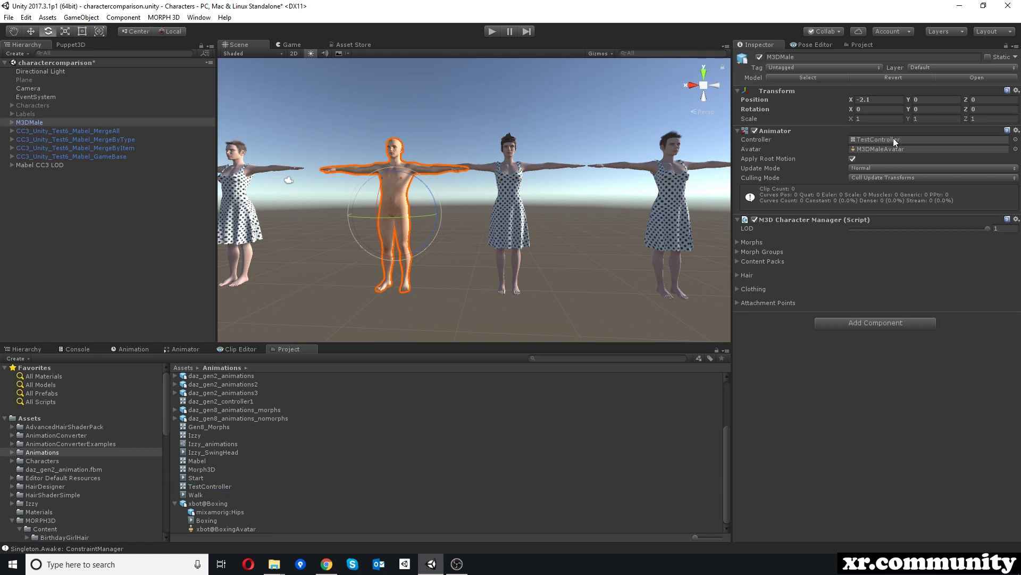
{"action": "left_click", "coordinate": [45, 132]}
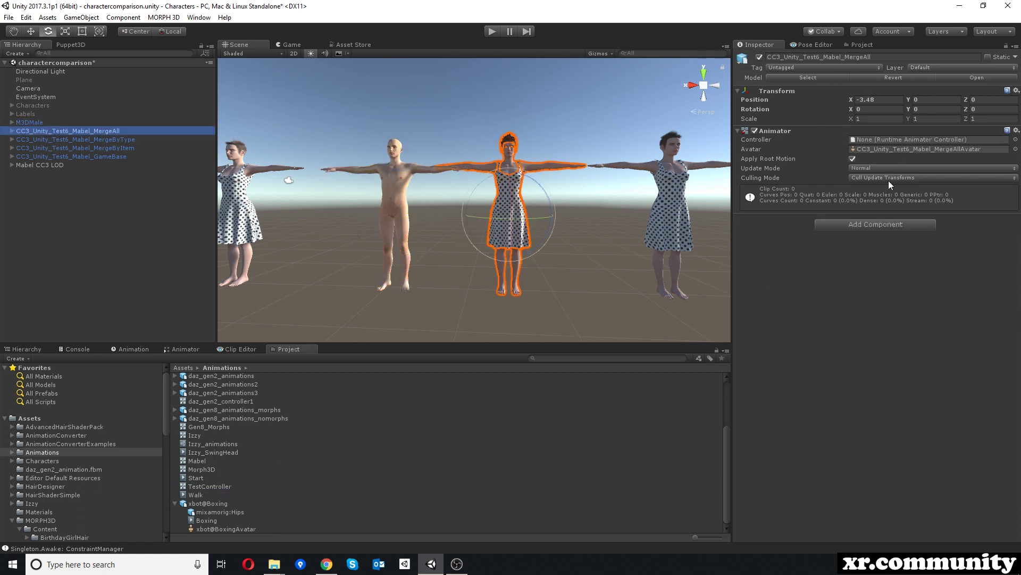
{"action": "left_click", "coordinate": [1016, 139]}
{"action": "type", "text": "test"}
{"action": "double_click", "coordinate": [352, 170]}
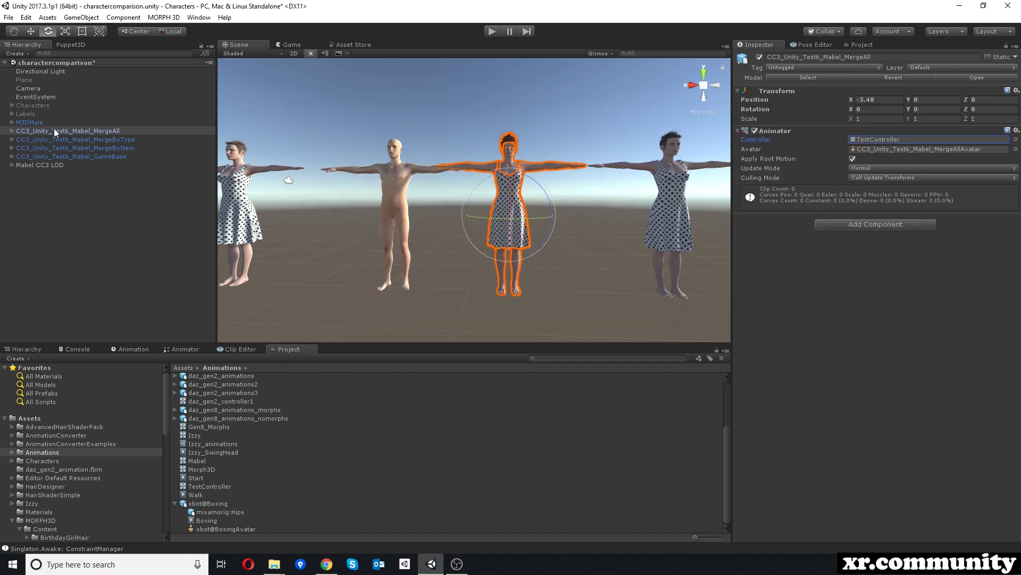
Step: Create an empty state in TestController's Base Layer, arrange it beside the Entry node and select it
{"action": "left_click", "coordinate": [183, 349]}
{"action": "right_click", "coordinate": [326, 448]}
{"action": "mouse_move", "coordinate": [341, 454]}
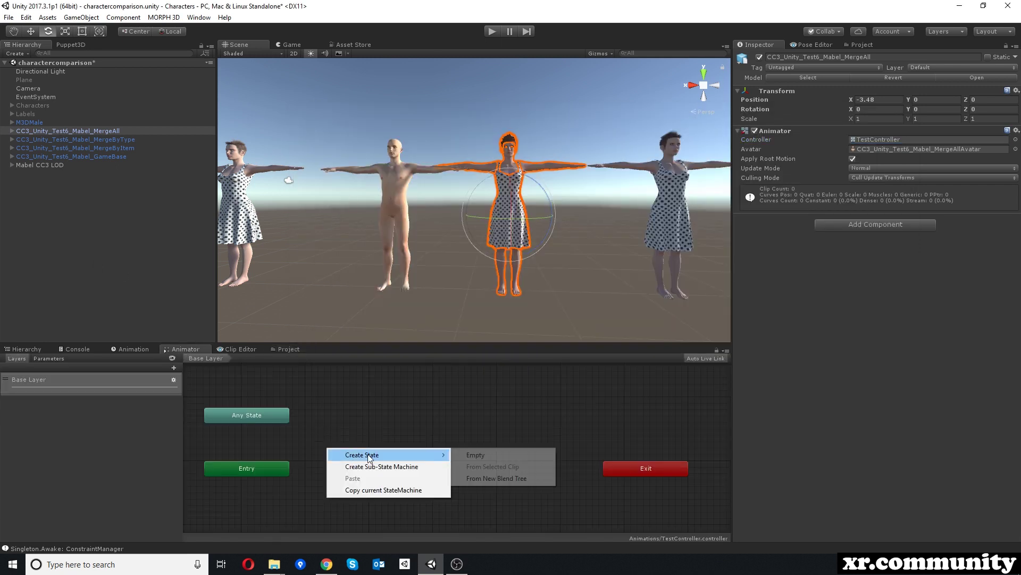
{"action": "left_click", "coordinate": [502, 457]}
{"action": "left_click_drag", "start_coordinate": [375, 459], "coordinate": [393, 472]}
{"action": "left_click_drag", "start_coordinate": [237, 464], "coordinate": [238, 446]}
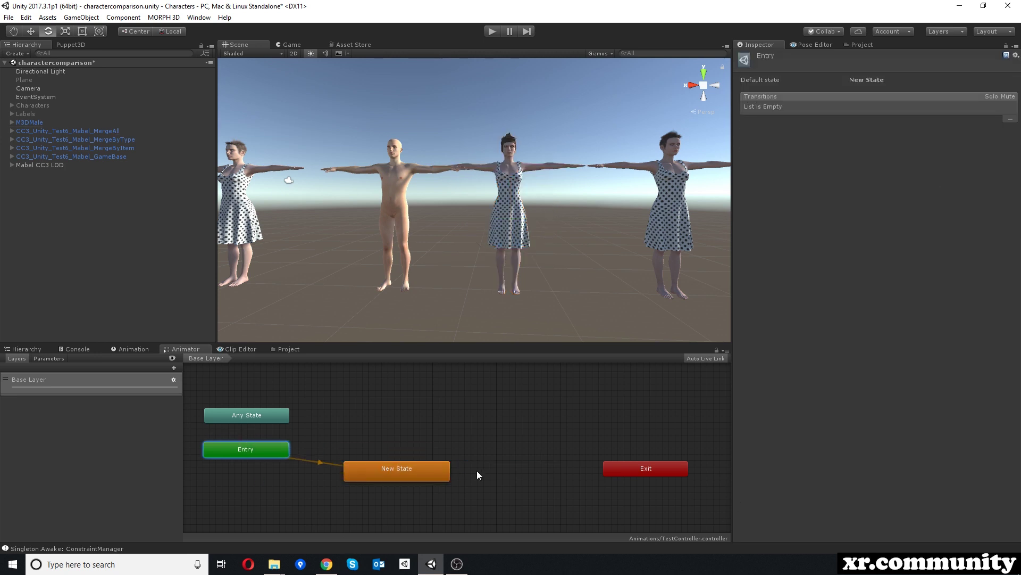
{"action": "left_click", "coordinate": [391, 471]}
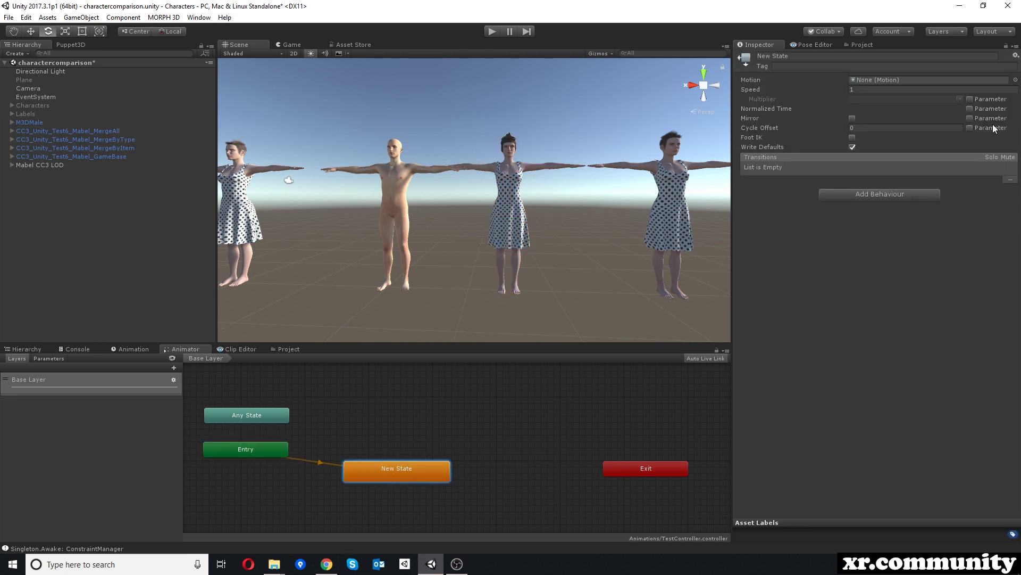
{"action": "left_click", "coordinate": [288, 349]}
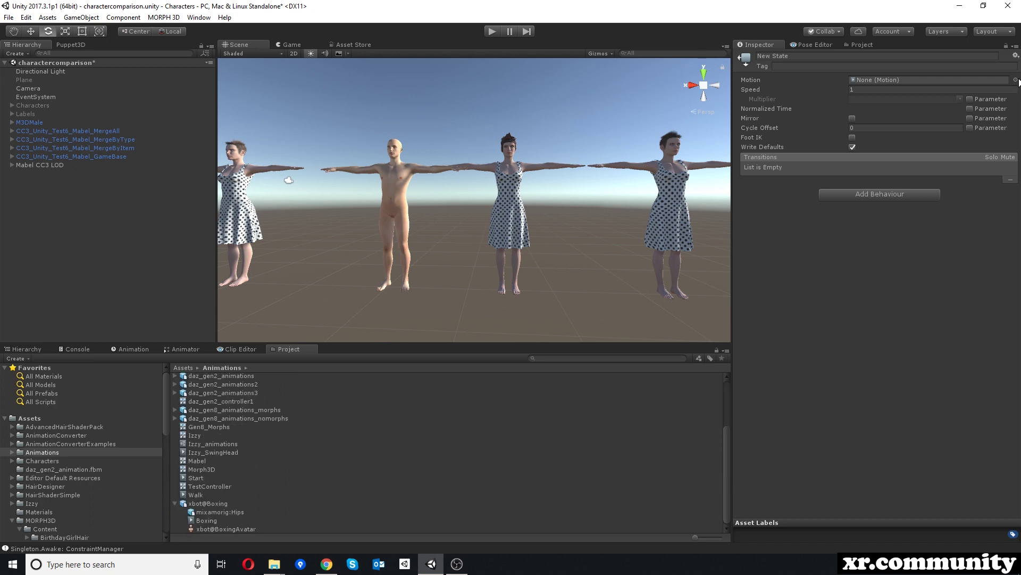
{"action": "left_click", "coordinate": [1016, 80]}
{"action": "type", "text": "box"}
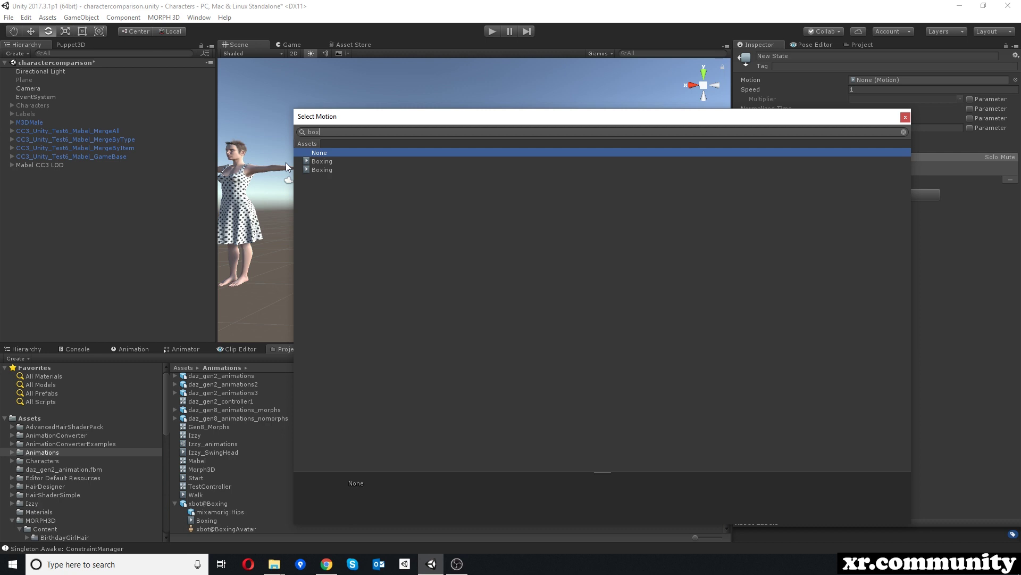
{"action": "left_click", "coordinate": [326, 162]}
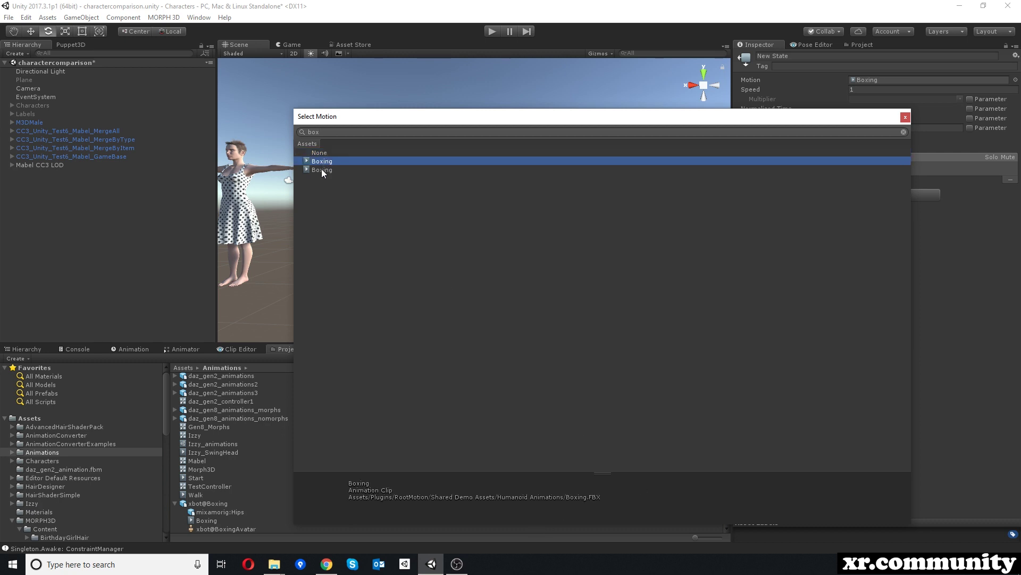
{"action": "left_click", "coordinate": [322, 169]}
{"action": "left_click", "coordinate": [322, 162]}
{"action": "left_click", "coordinate": [325, 169]}
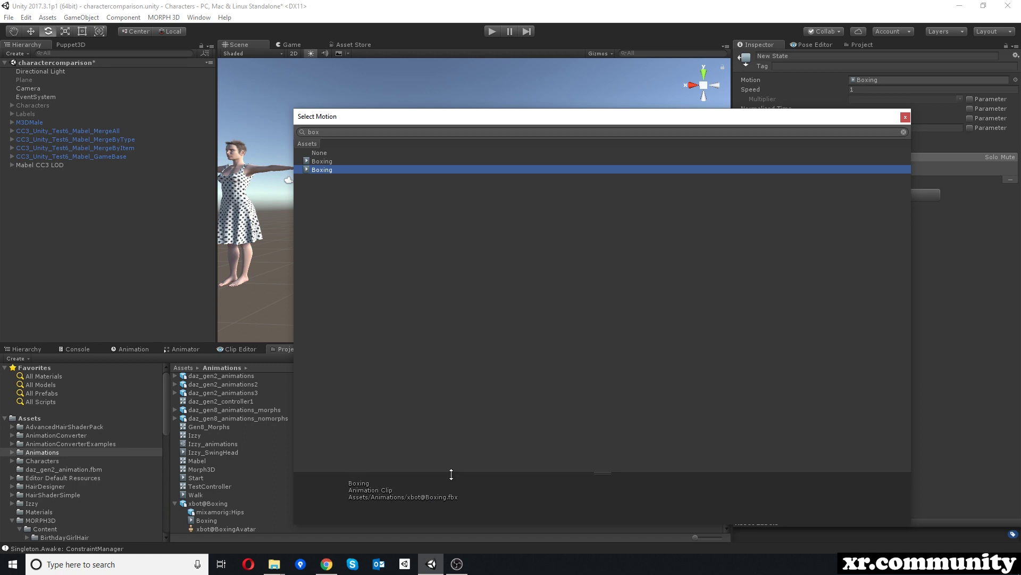
{"action": "double_click", "coordinate": [327, 171]}
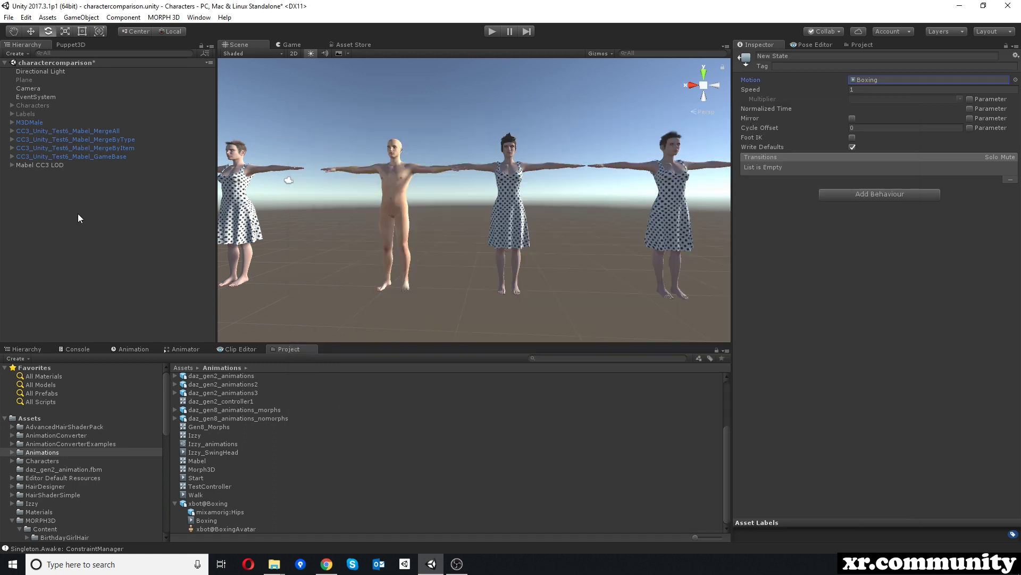
Step: Examine the Boxing clip's mixamorig bone tracks on CC3_Unity_Test6_Mabel_MergeAll and M3DMale
{"action": "left_click", "coordinate": [73, 139]}
{"action": "left_click", "coordinate": [76, 131]}
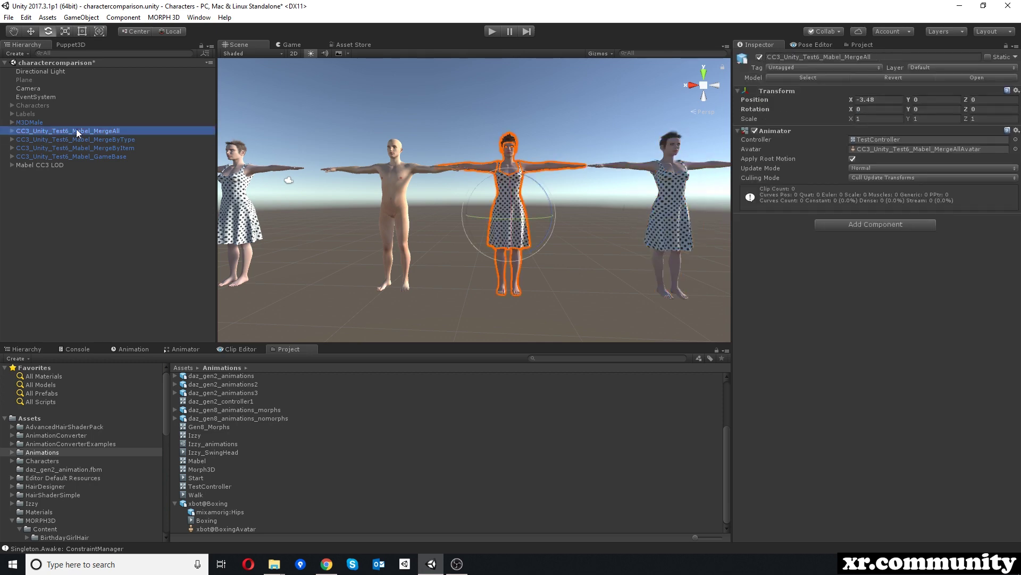
{"action": "left_click", "coordinate": [133, 347]}
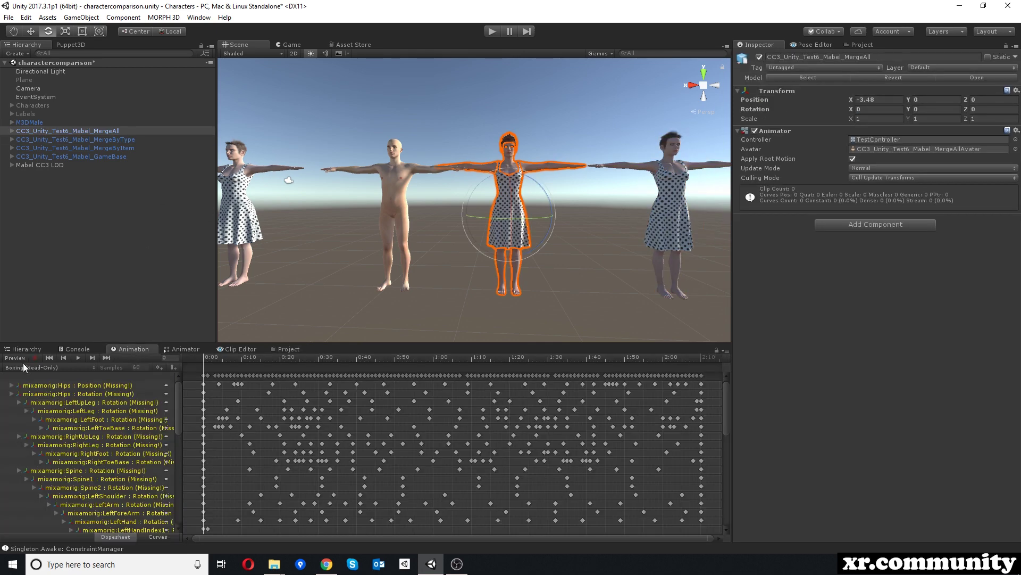
{"action": "left_click", "coordinate": [66, 123]}
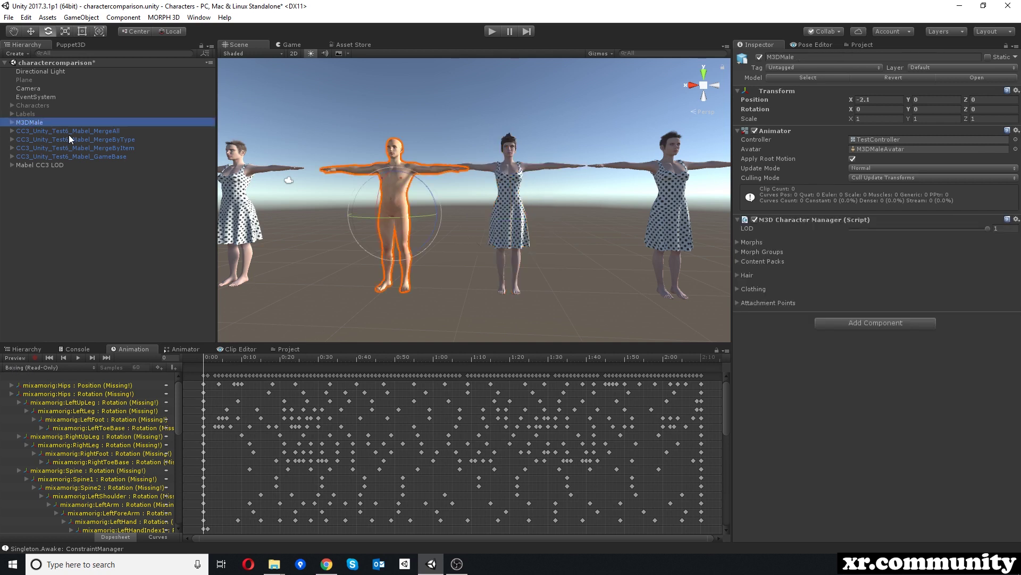
{"action": "left_click", "coordinate": [69, 131]}
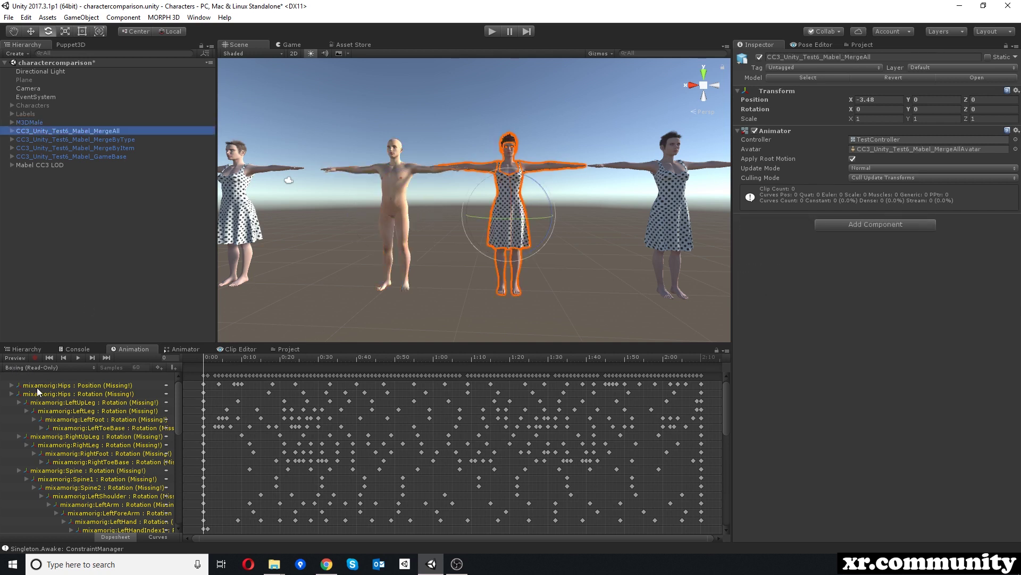
{"action": "scroll", "coordinate": [95, 447], "scroll_direction": "down", "scroll_amount": 6}
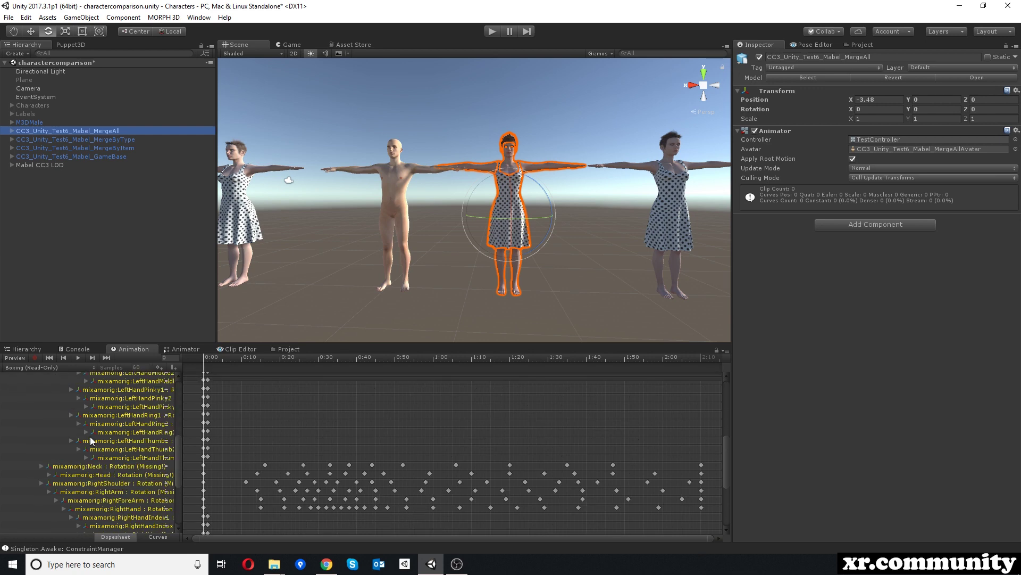
{"action": "scroll", "coordinate": [111, 448], "scroll_direction": "up", "scroll_amount": 6}
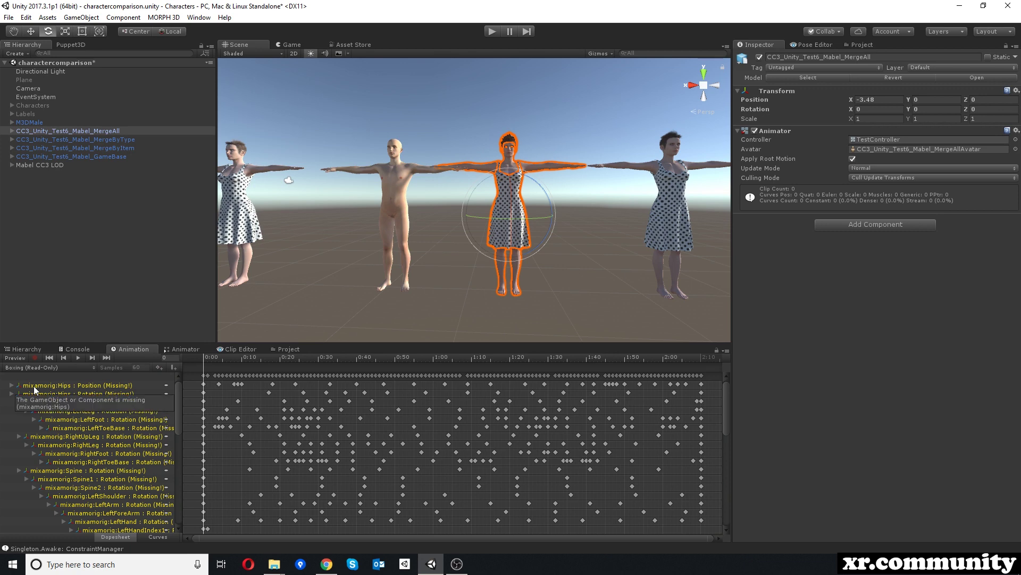
{"action": "scroll", "coordinate": [92, 455], "scroll_direction": "down", "scroll_amount": 10}
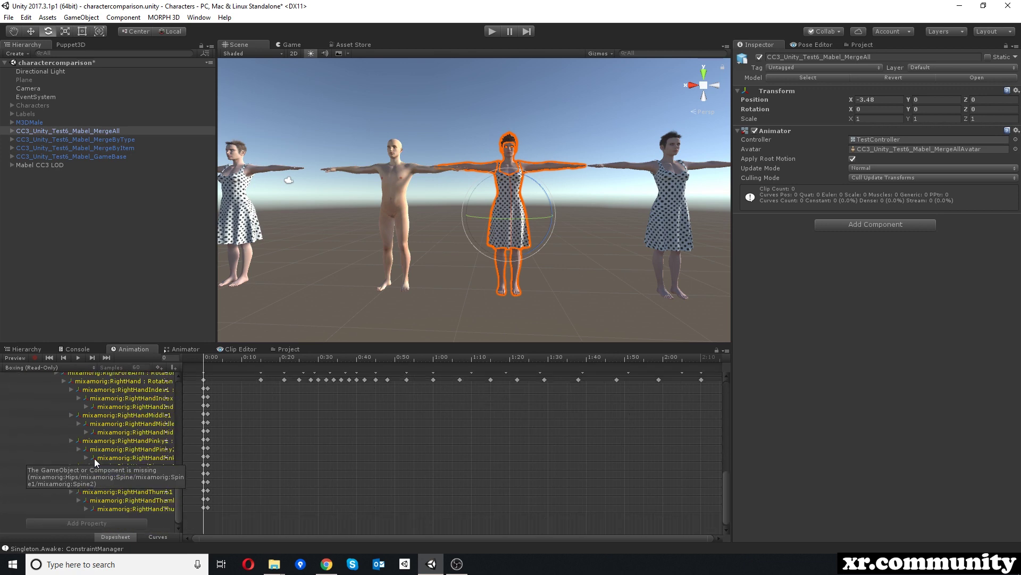
{"action": "scroll", "coordinate": [94, 458], "scroll_direction": "up", "scroll_amount": 10}
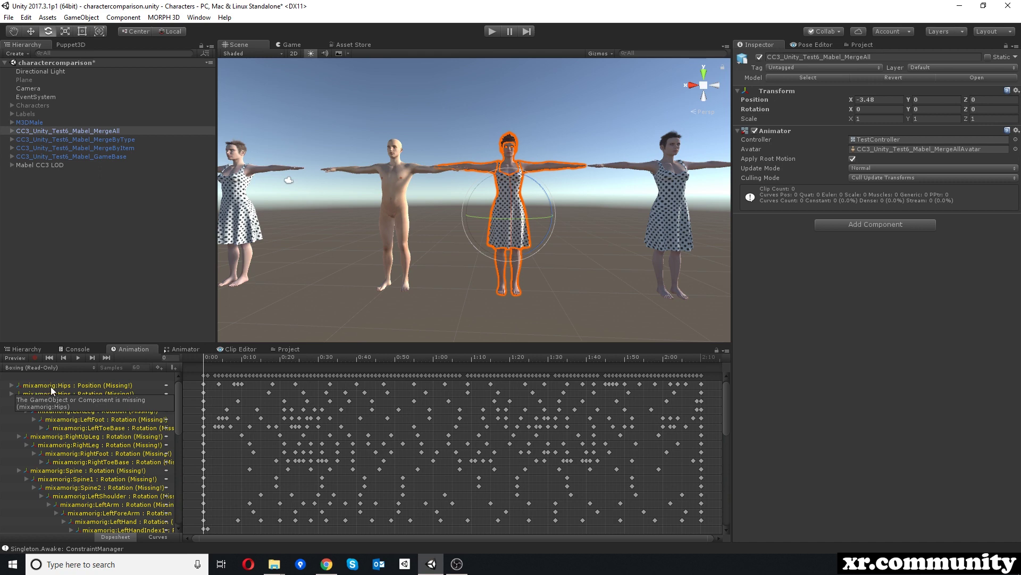
Step: Preview the Boxing clip on CC3_Unity_Test6_Mabel_MergeAll at frame 13 and try to undo the pose
{"action": "left_click_drag", "start_coordinate": [178, 397], "coordinate": [253, 356]}
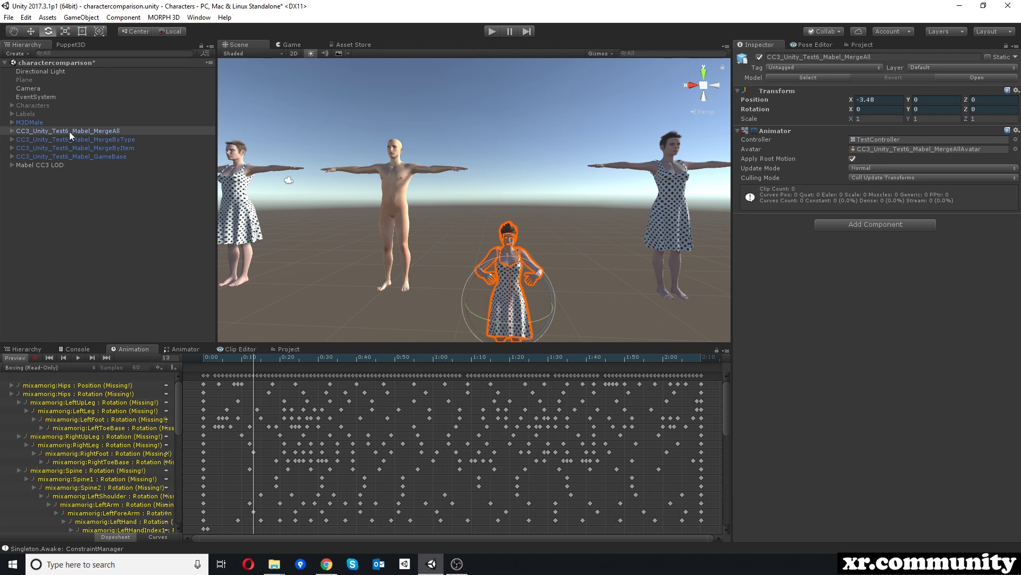
{"action": "left_click", "coordinate": [405, 252]}
{"action": "key", "text": "ctrl+z"}
Step: Delete the CC3_Unity_Test6_Mabel_MergeAll character from the scene
{"action": "left_click", "coordinate": [668, 215]}
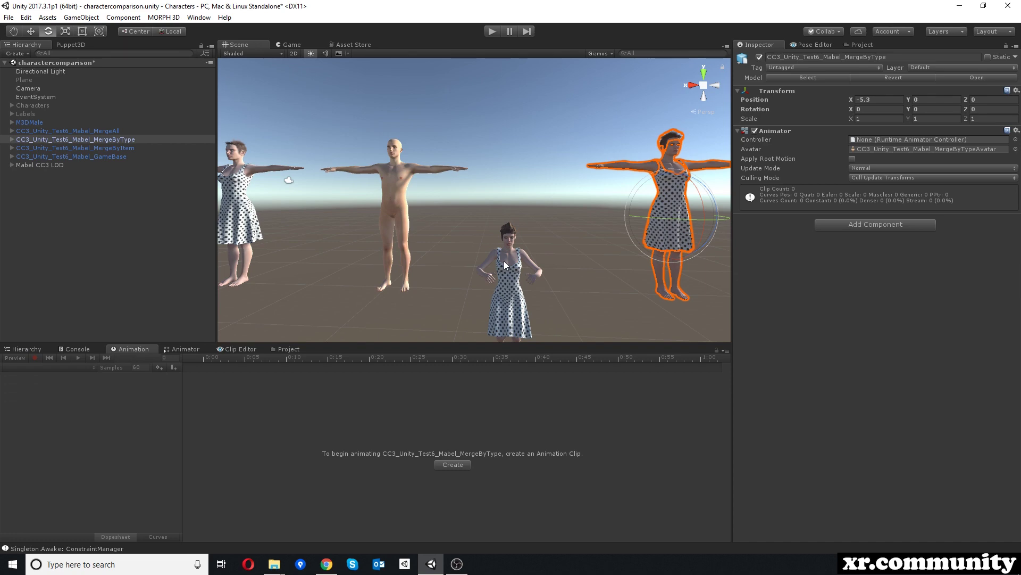
{"action": "left_click", "coordinate": [511, 261]}
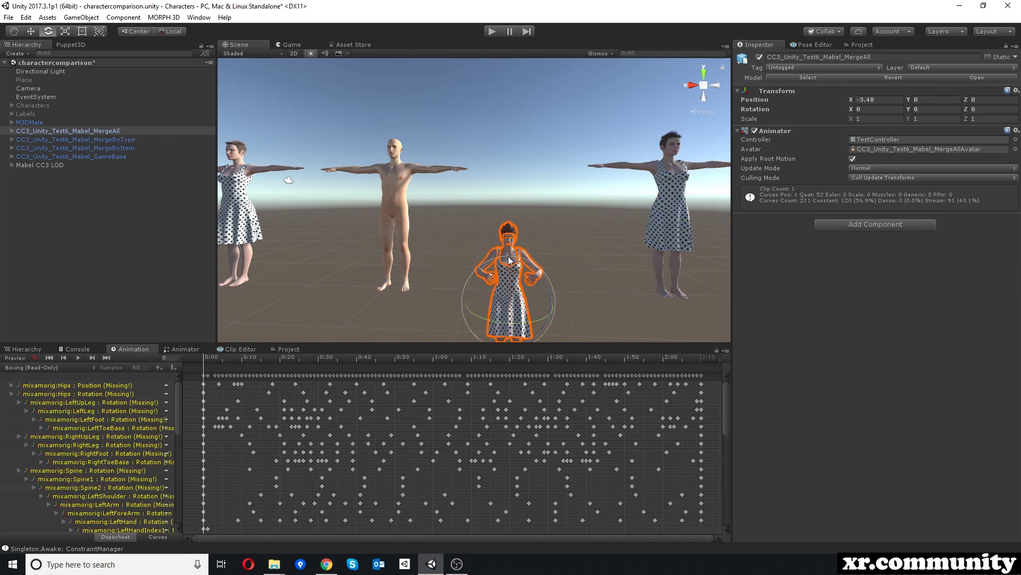
{"action": "key", "text": "Delete"}
Step: Look through CC3_Unity_Test6_Mabel_MergeByType's child objects and assign TestController as its Animator controller
{"action": "left_click", "coordinate": [652, 193]}
{"action": "key", "text": "f"}
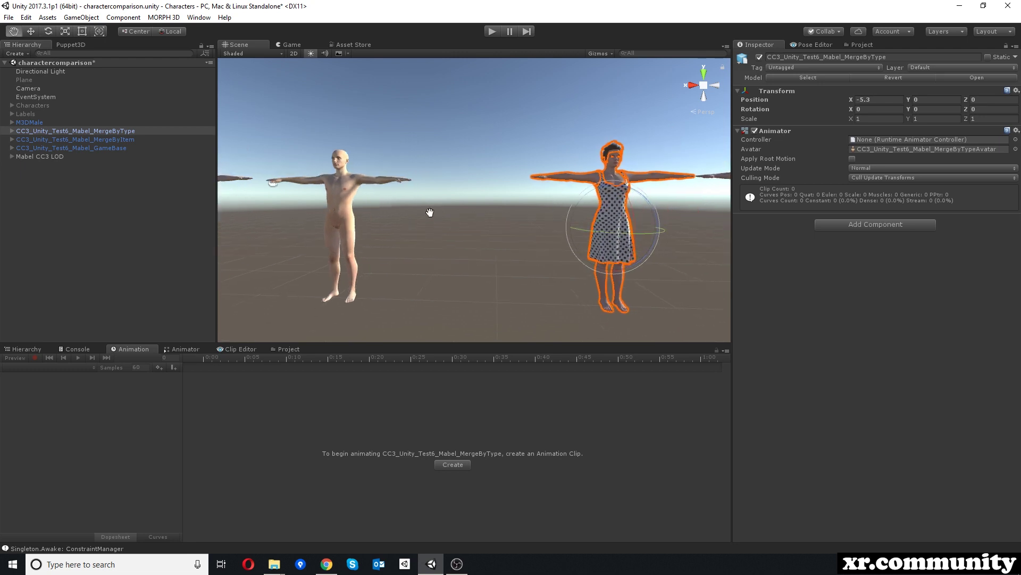
{"action": "left_click", "coordinate": [22, 132]}
{"action": "key", "text": "Right"}
{"action": "left_click", "coordinate": [19, 199]}
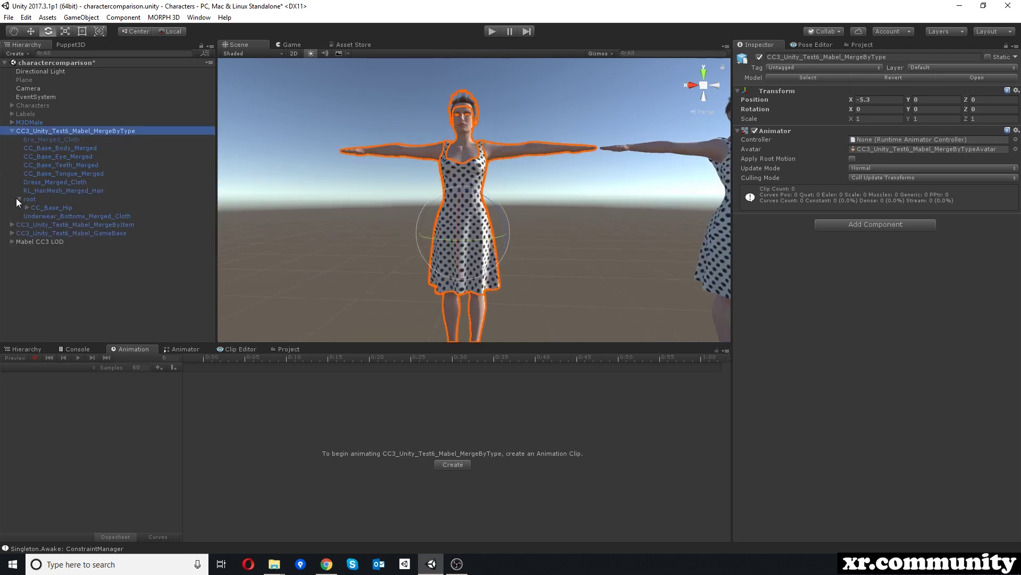
{"action": "left_click", "coordinate": [19, 199]}
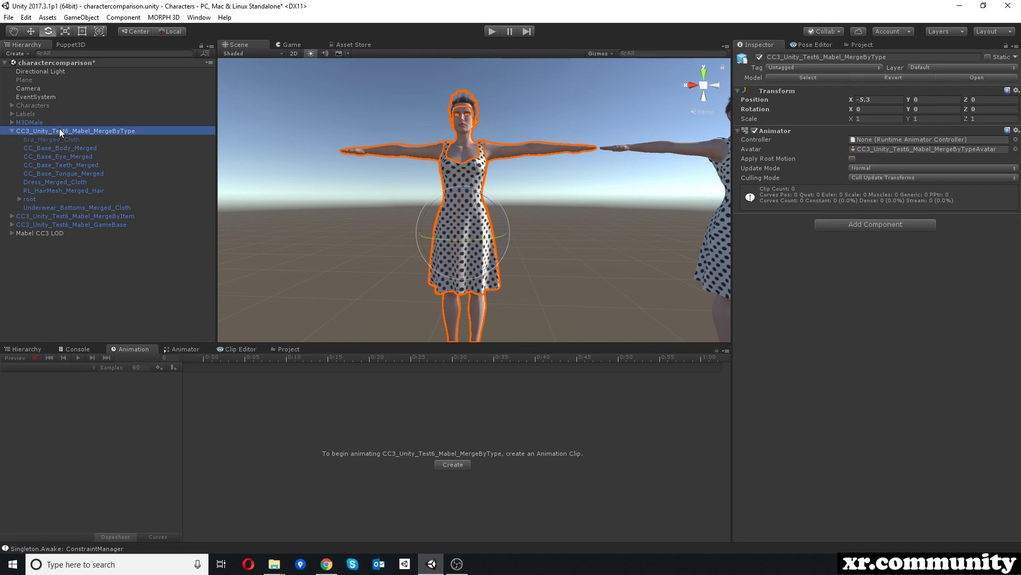
{"action": "left_click", "coordinate": [1016, 139]}
{"action": "double_click", "coordinate": [340, 168]}
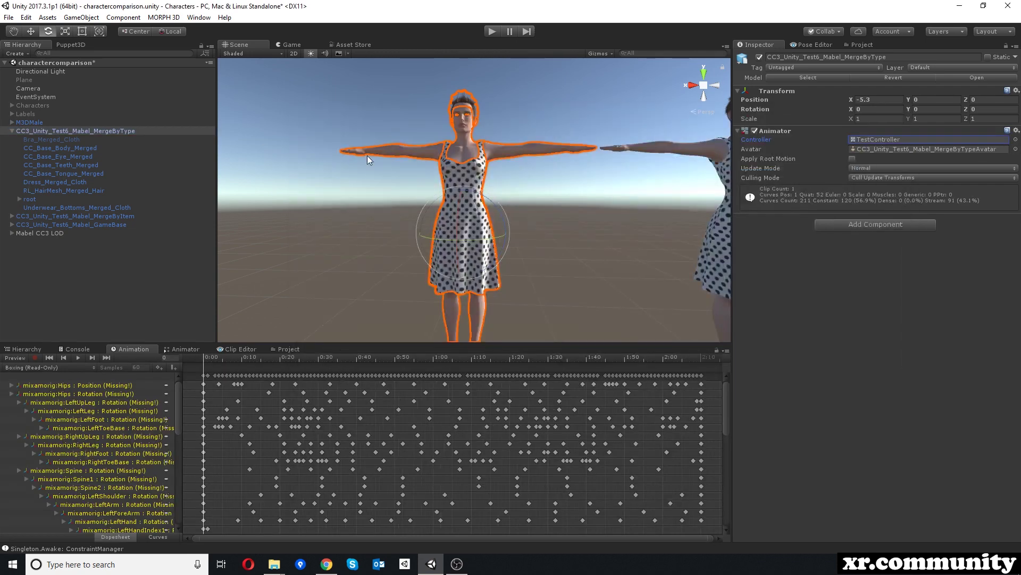
{"action": "middle_click_drag", "start_coordinate": [450, 171], "coordinate": [508, 176]}
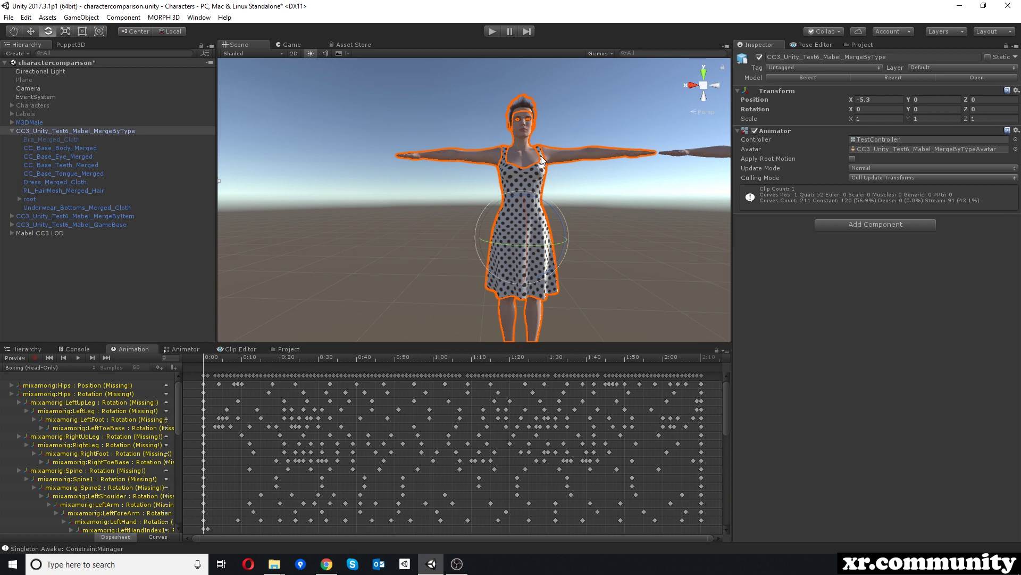
{"action": "left_click", "coordinate": [12, 131]}
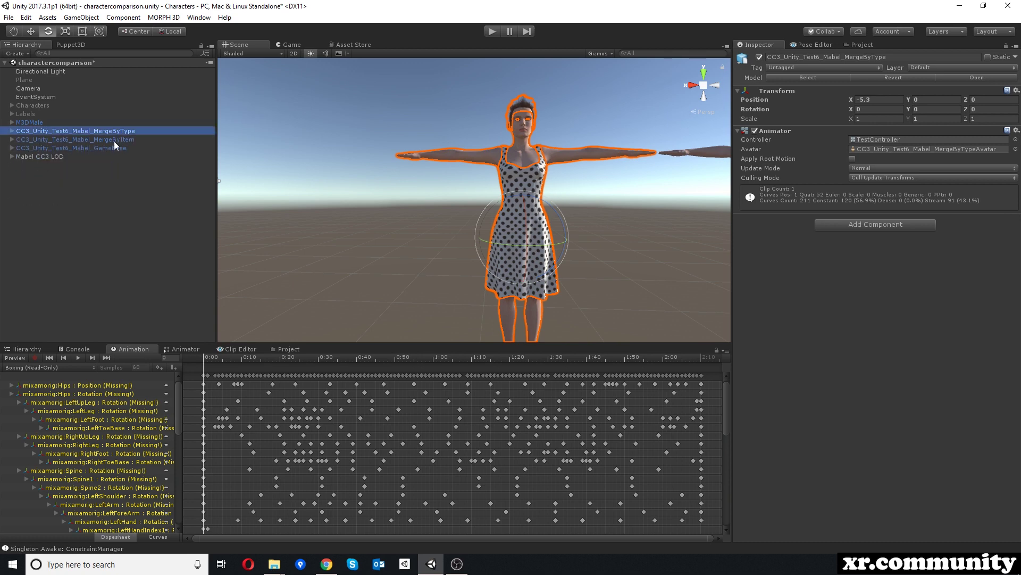
{"action": "scroll", "coordinate": [487, 197], "scroll_direction": "down", "scroll_amount": 3}
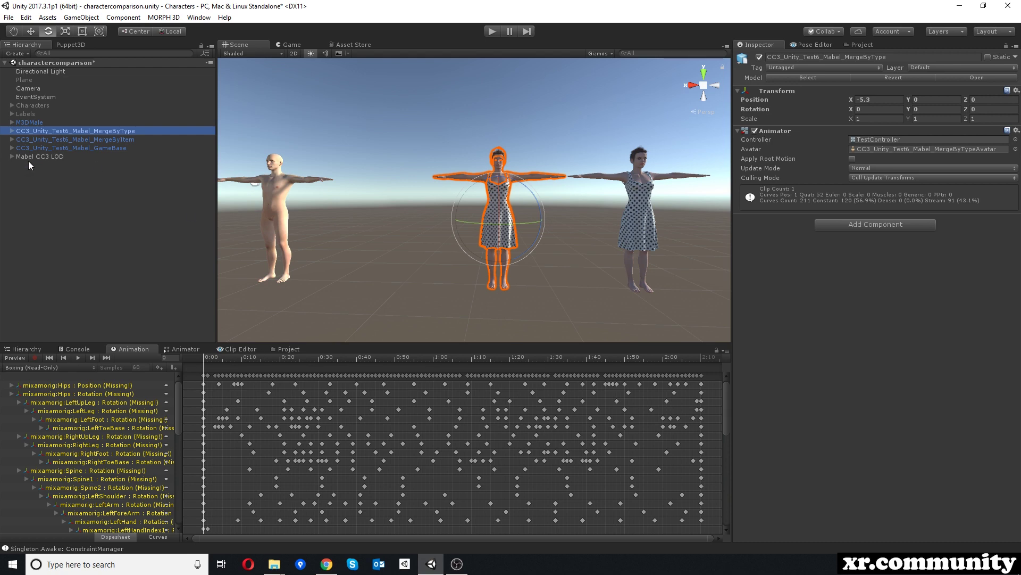
Step: Set the Animation Type of the xbot@Boxing rig to Humanoid and apply the import settings
{"action": "left_click", "coordinate": [288, 349]}
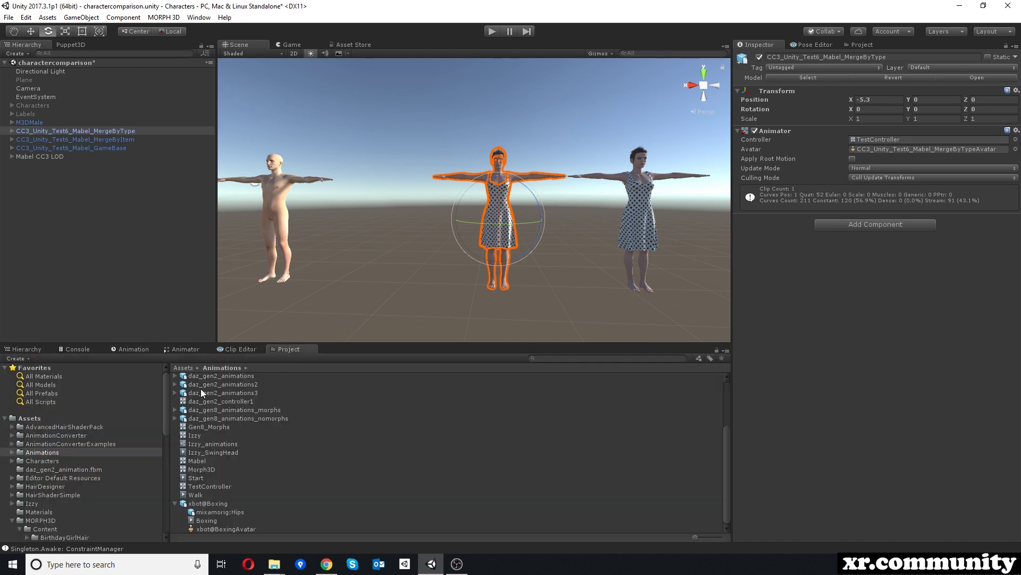
{"action": "left_click", "coordinate": [219, 503]}
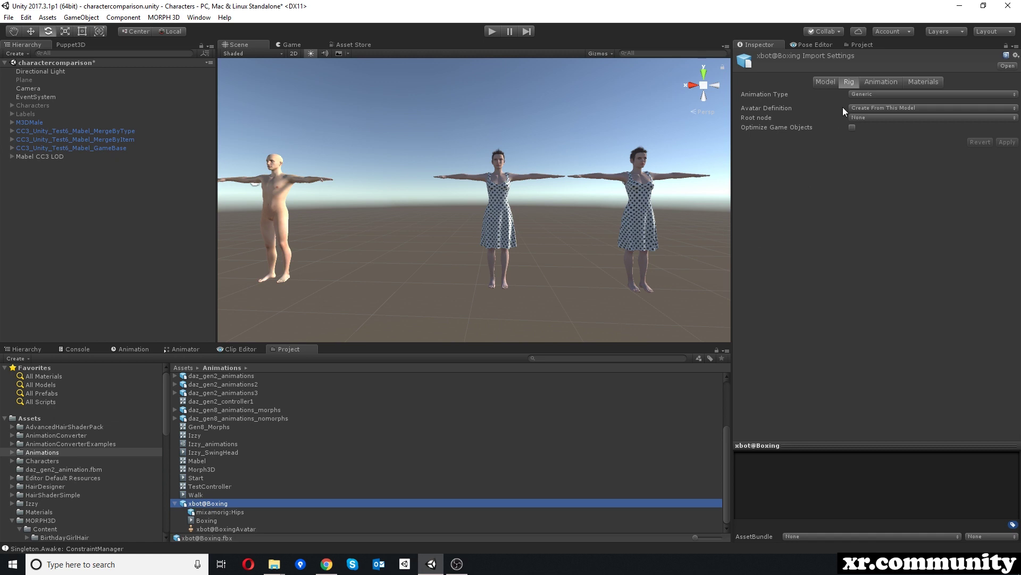
{"action": "left_click", "coordinate": [863, 95]}
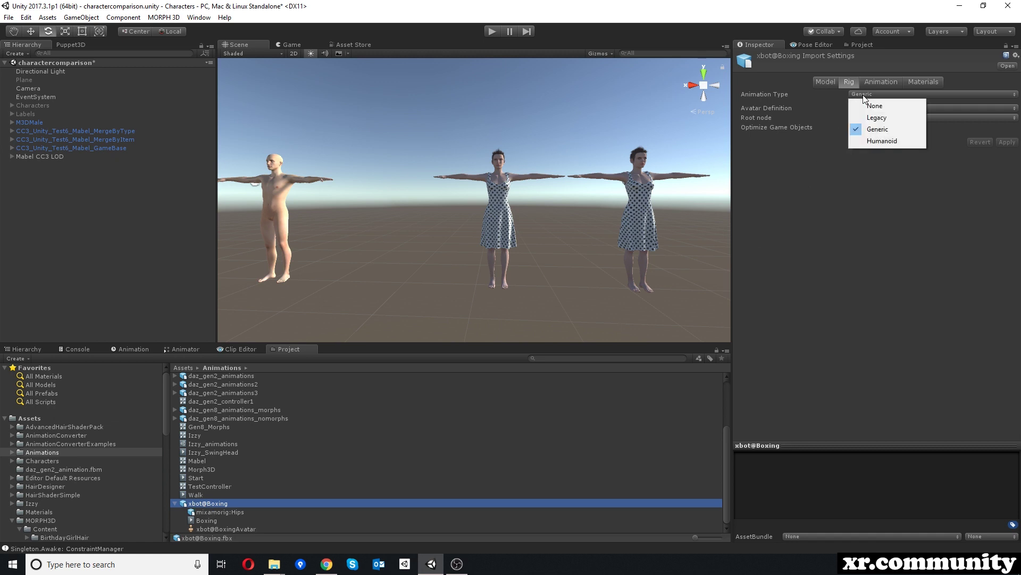
{"action": "left_click", "coordinate": [883, 142]}
{"action": "left_click", "coordinate": [1000, 158]}
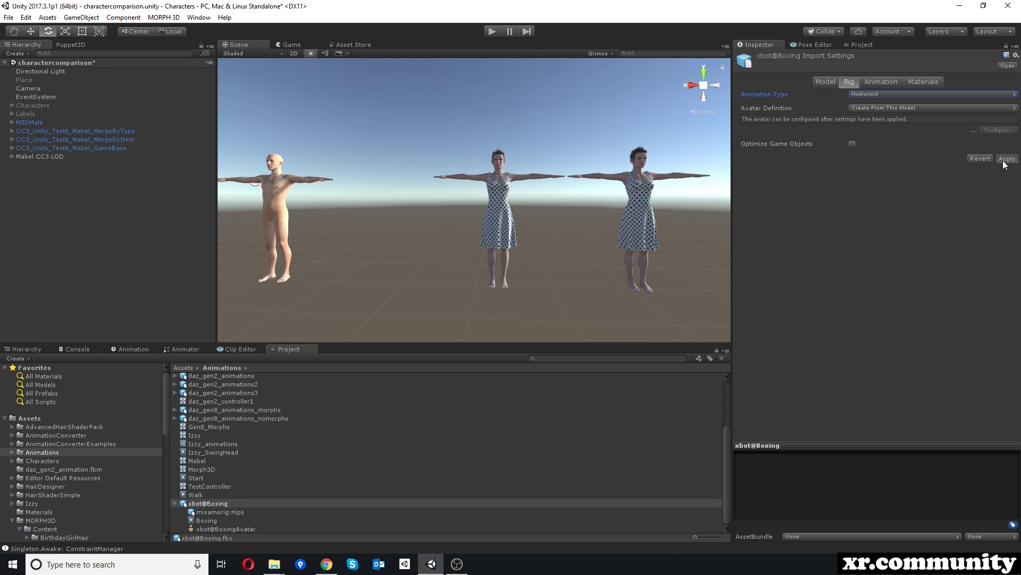
Step: Save the charactercomparison scene and open xbot@Boxing's avatar configuration to examine its bone mapping and skeleton
{"action": "left_click", "coordinate": [1001, 118]}
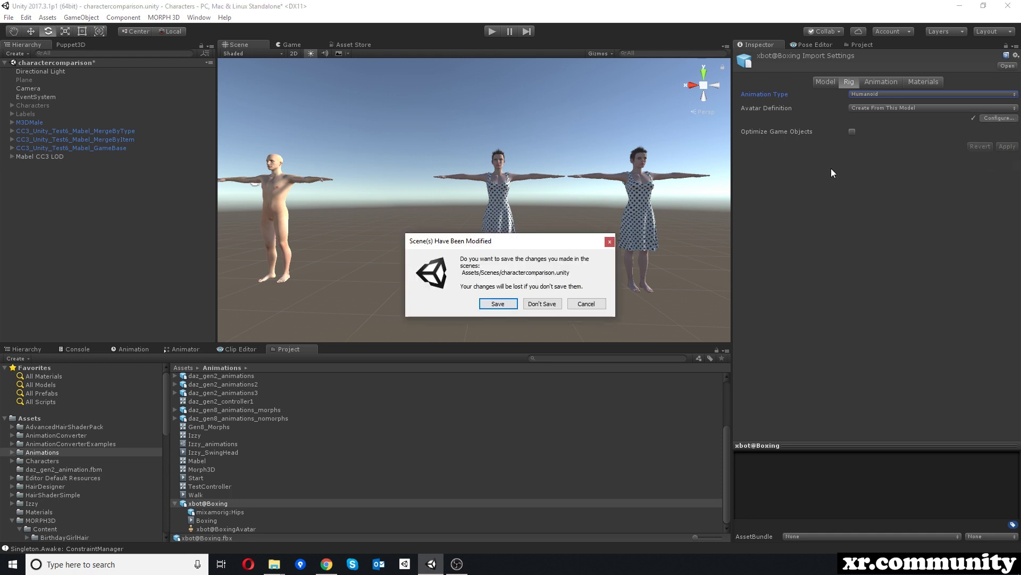
{"action": "left_click", "coordinate": [508, 301]}
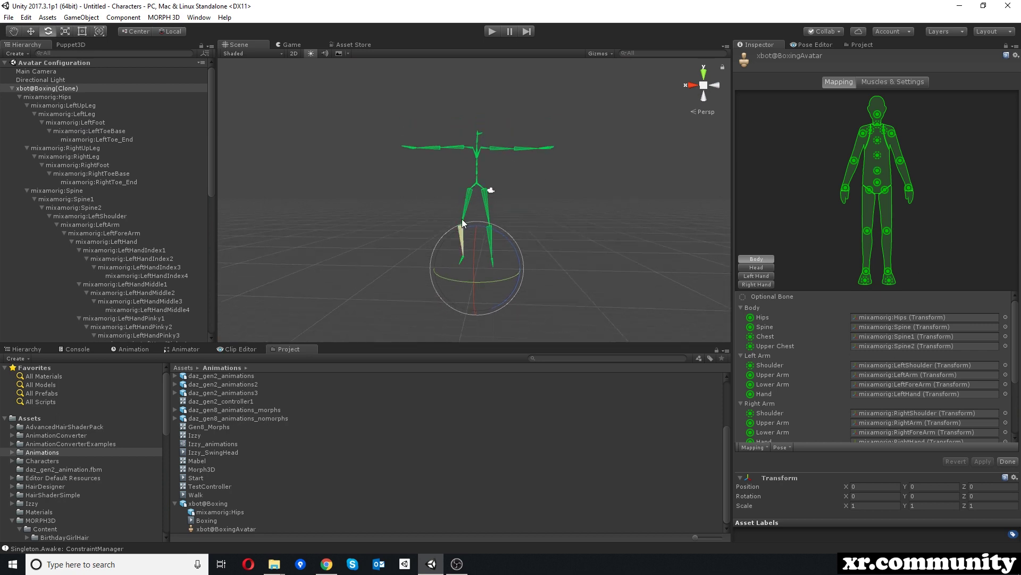
{"action": "scroll", "coordinate": [474, 206], "scroll_direction": "up", "scroll_amount": 3}
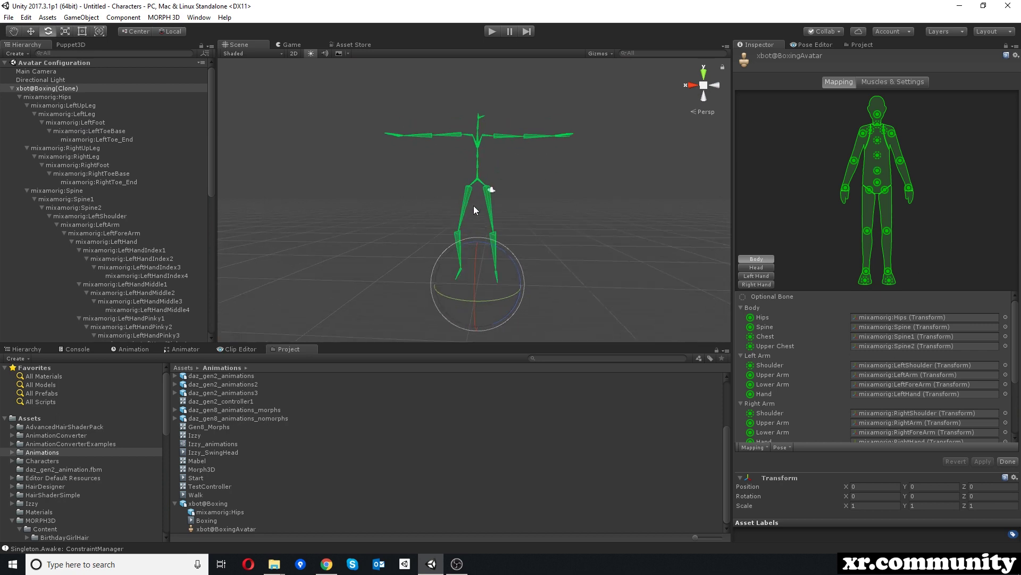
{"action": "middle_click_drag", "start_coordinate": [538, 212], "coordinate": [589, 206]}
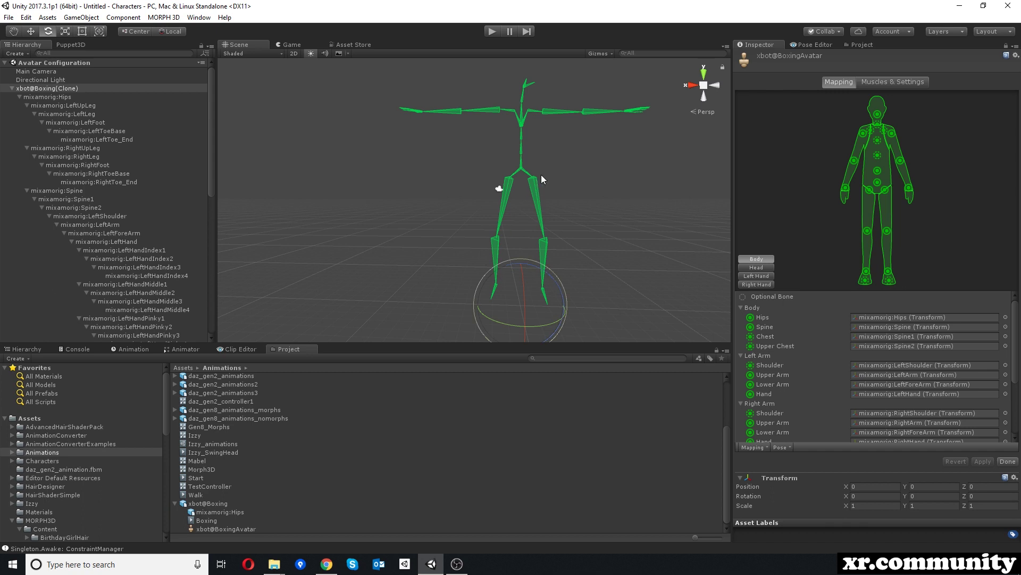
{"action": "scroll", "coordinate": [868, 376], "scroll_direction": "down", "scroll_amount": 3}
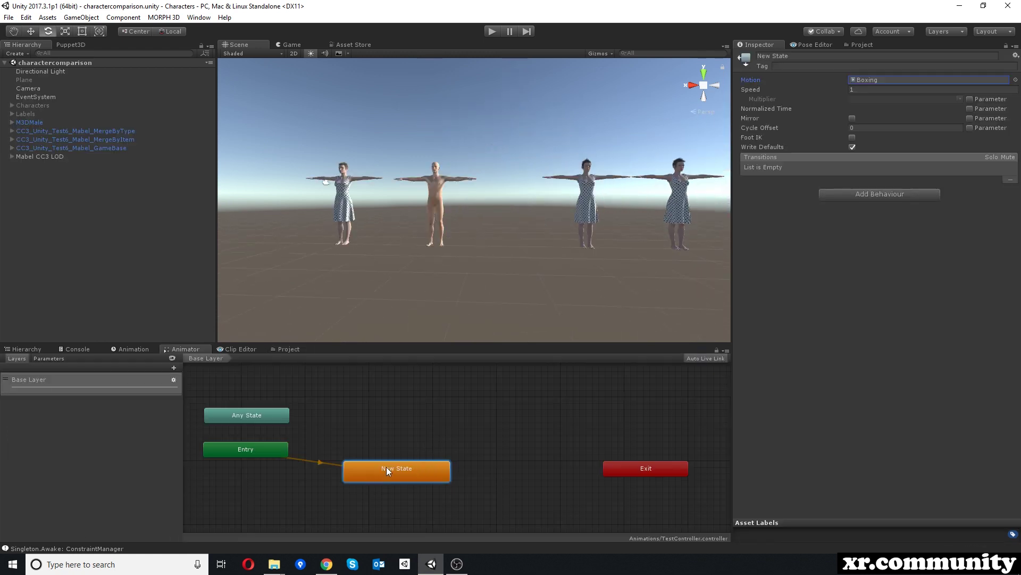
Step: Check the state's Boxing motion and examine the Boxing clip's animated properties on M3DMale
{"action": "left_click", "coordinate": [386, 468]}
{"action": "left_click", "coordinate": [32, 121]}
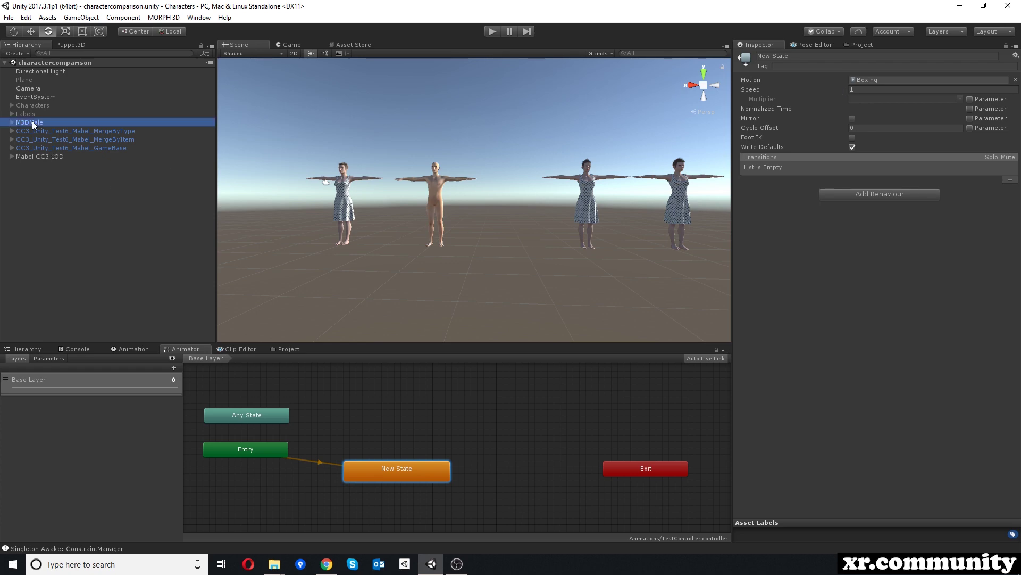
{"action": "left_click", "coordinate": [124, 350]}
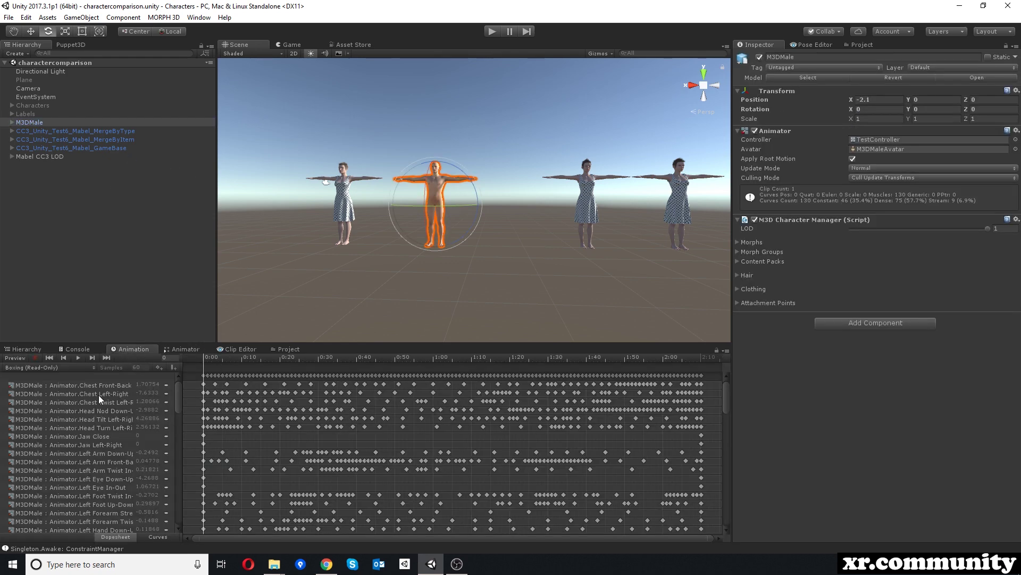
{"action": "scroll", "coordinate": [88, 441], "scroll_direction": "down", "scroll_amount": 10}
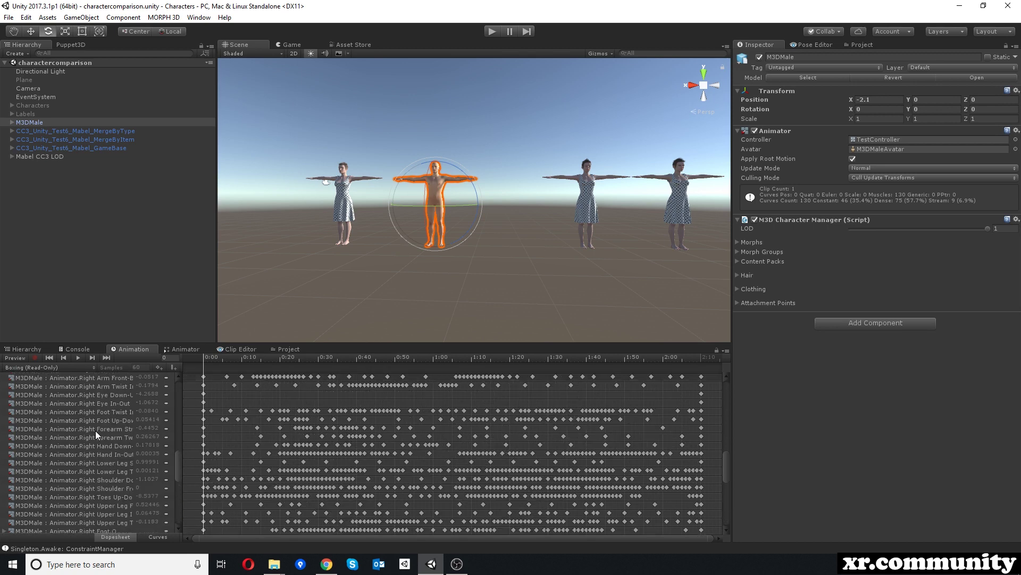
Step: Look through the full list of M3DMale's animated Animator properties and their keyframes in the Boxing clip
{"action": "scroll", "coordinate": [94, 430], "scroll_direction": "up", "scroll_amount": 10}
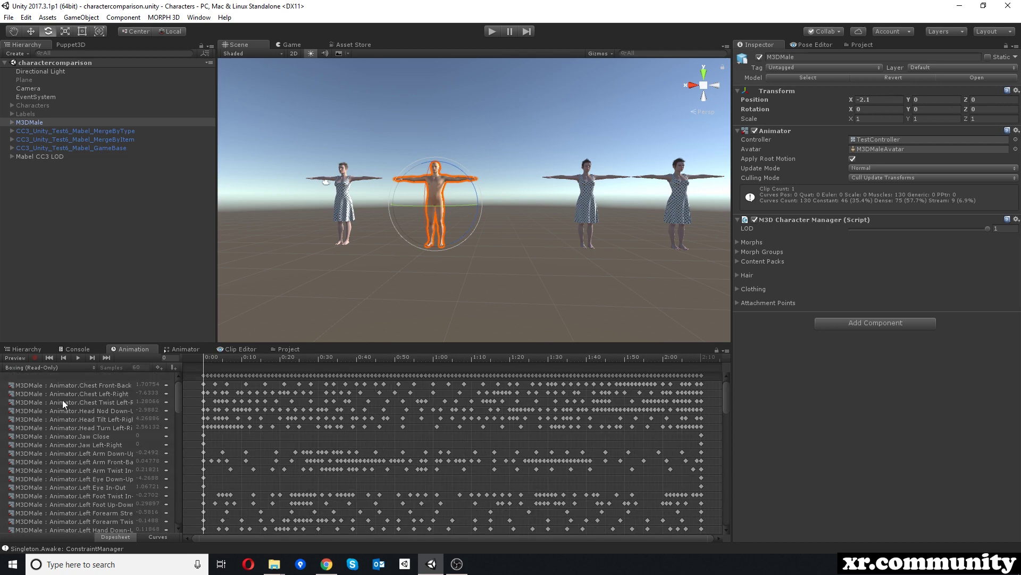
{"action": "scroll", "coordinate": [62, 400], "scroll_direction": "down", "scroll_amount": 1}
{"action": "scroll", "coordinate": [62, 400], "scroll_direction": "up", "scroll_amount": 1}
{"action": "scroll", "coordinate": [37, 410], "scroll_direction": "down", "scroll_amount": 15}
{"action": "scroll", "coordinate": [26, 456], "scroll_direction": "up", "scroll_amount": 15}
{"action": "scroll", "coordinate": [90, 436], "scroll_direction": "down", "scroll_amount": 2}
{"action": "scroll", "coordinate": [133, 406], "scroll_direction": "up", "scroll_amount": 2}
Step: Preview the Boxing clip on M3DMale by scrubbing the timeline to frame 55 and back to the start
{"action": "mouse_move", "coordinate": [220, 353]}
{"action": "left_mouse_down"}
{"action": "mouse_move", "coordinate": [639, 378]}
{"action": "mouse_move", "coordinate": [204, 355]}
{"action": "left_mouse_up"}
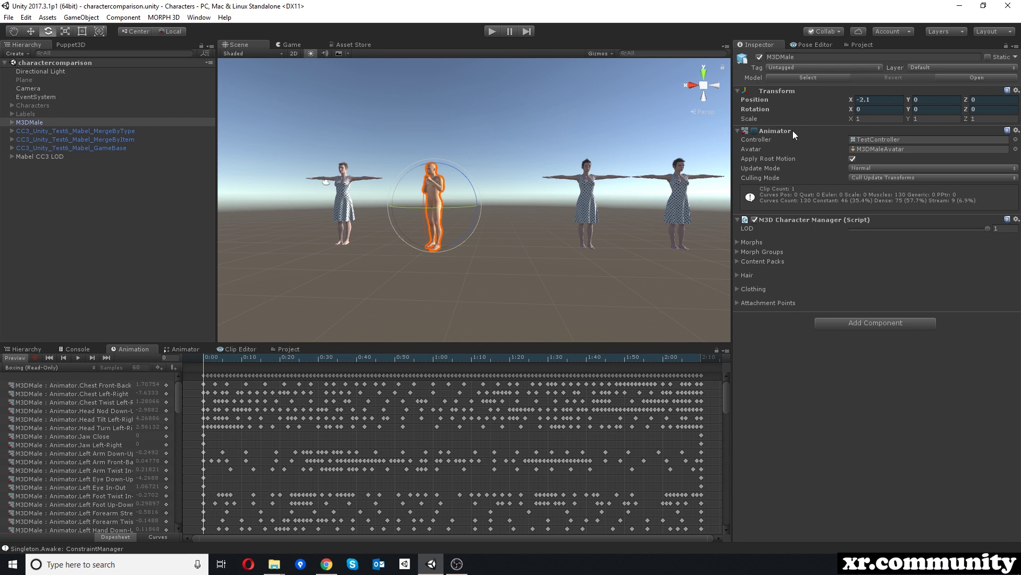
{"action": "left_click_drag", "start_coordinate": [215, 357], "coordinate": [414, 358]}
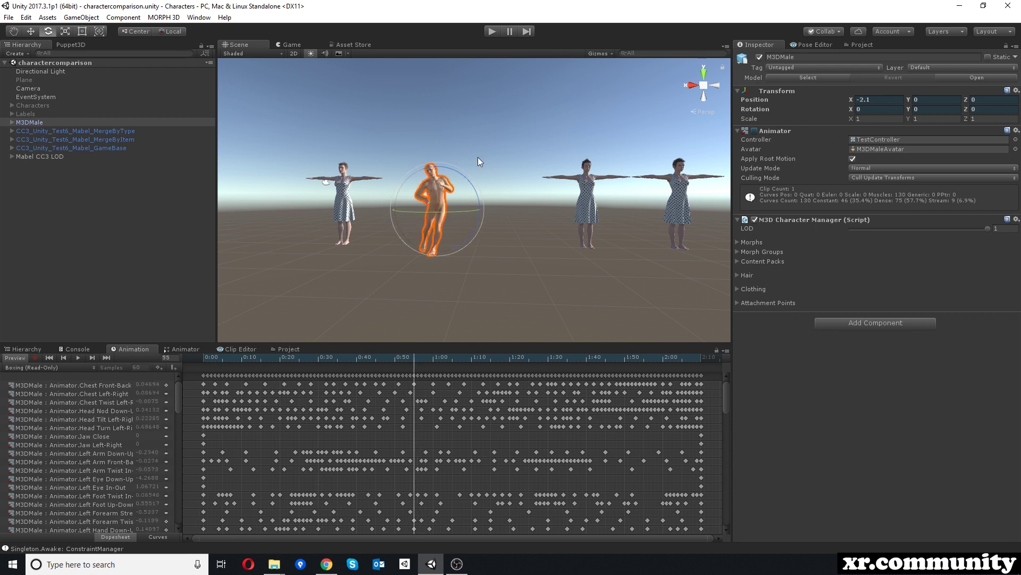
{"action": "left_click_drag", "start_coordinate": [336, 355], "coordinate": [203, 357]}
Step: Select CC3_Unity_Test6_Mabel_MergeByType and examine its Boxing clip properties and the character in the scene
{"action": "left_click", "coordinate": [47, 130]}
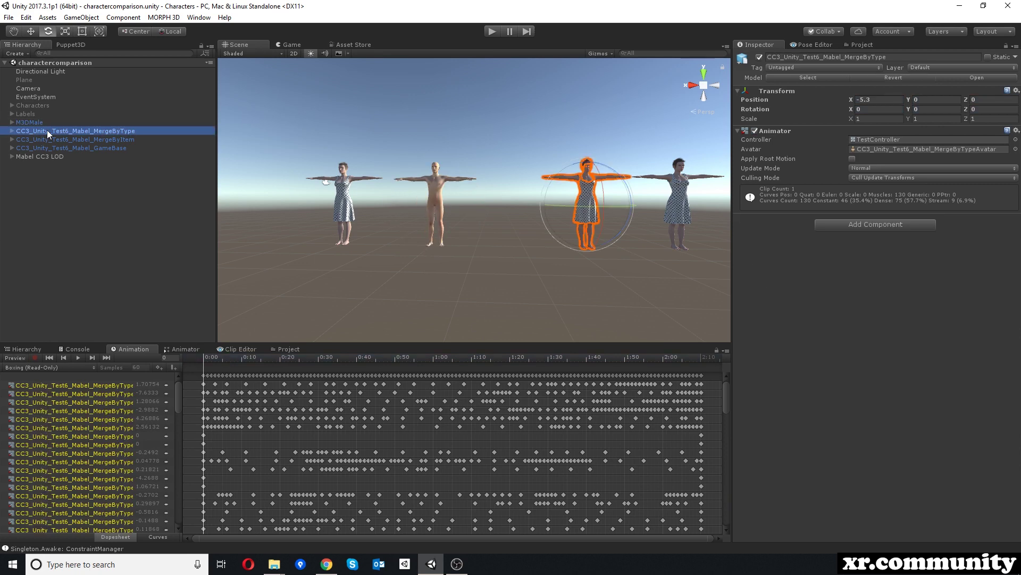
{"action": "middle_click_drag", "start_coordinate": [482, 202], "coordinate": [346, 210]}
{"action": "scroll", "coordinate": [441, 186], "scroll_direction": "up", "scroll_amount": 5}
{"action": "middle_click_drag", "start_coordinate": [450, 186], "coordinate": [494, 185]}
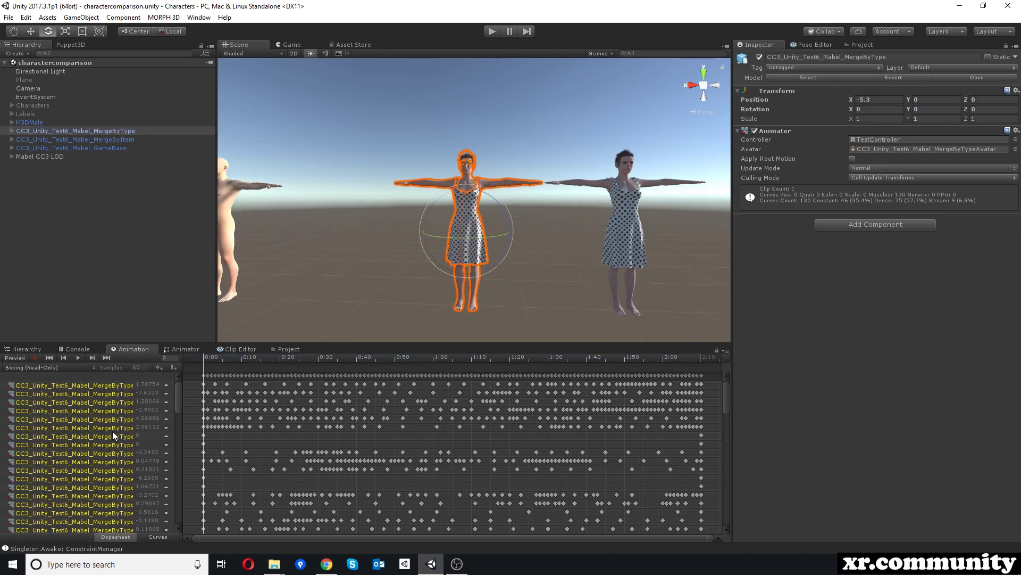
Step: Locate CC3_Unity_Test6_Mabel_MergeByType's source model in the Characters folder and compare its rig settings with CC3_Unity_Test6_Mabel_MergeAll
{"action": "right_click", "coordinate": [75, 131]}
{"action": "left_click", "coordinate": [138, 202]}
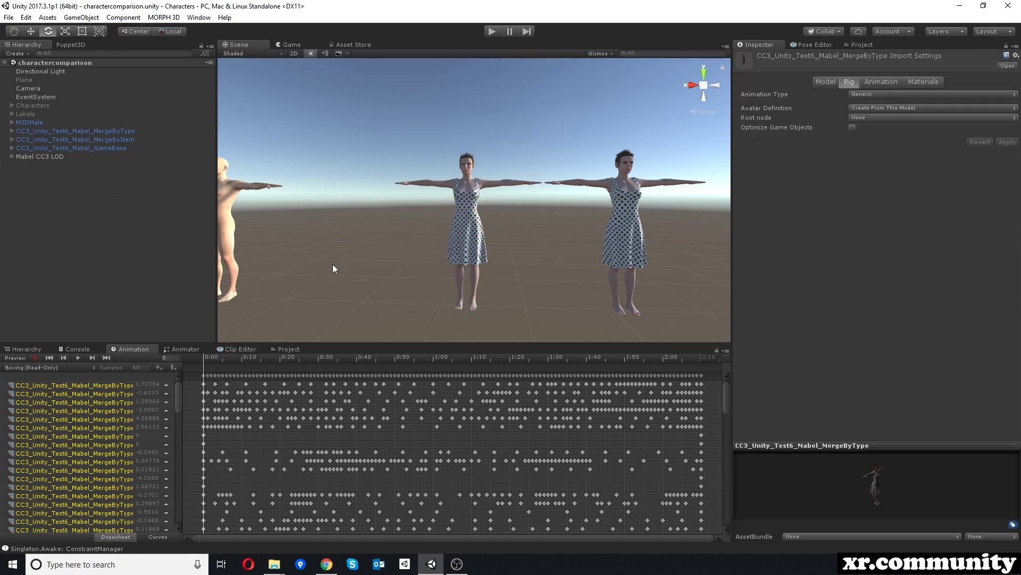
{"action": "left_click", "coordinate": [282, 349]}
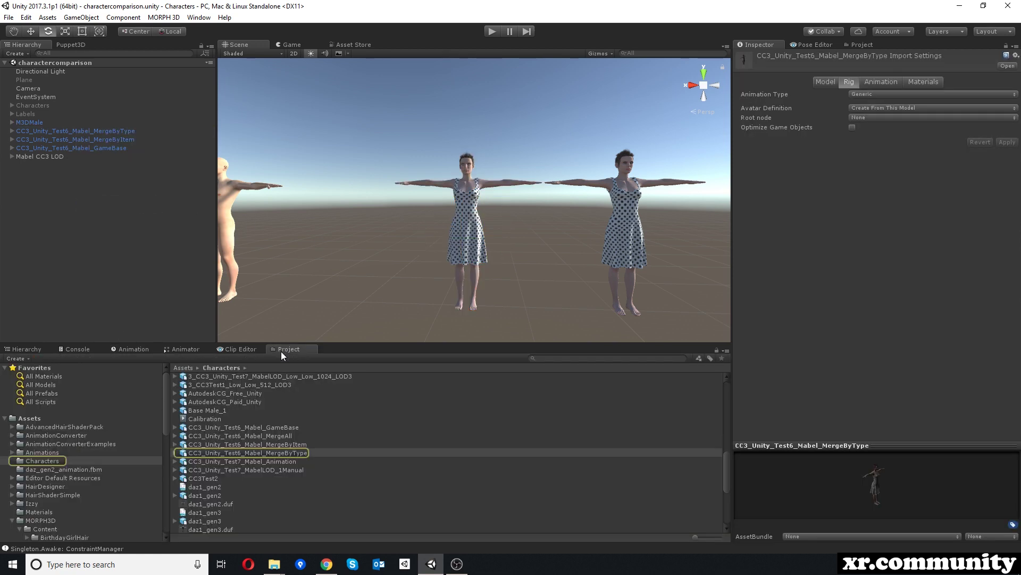
{"action": "left_click", "coordinate": [227, 452]}
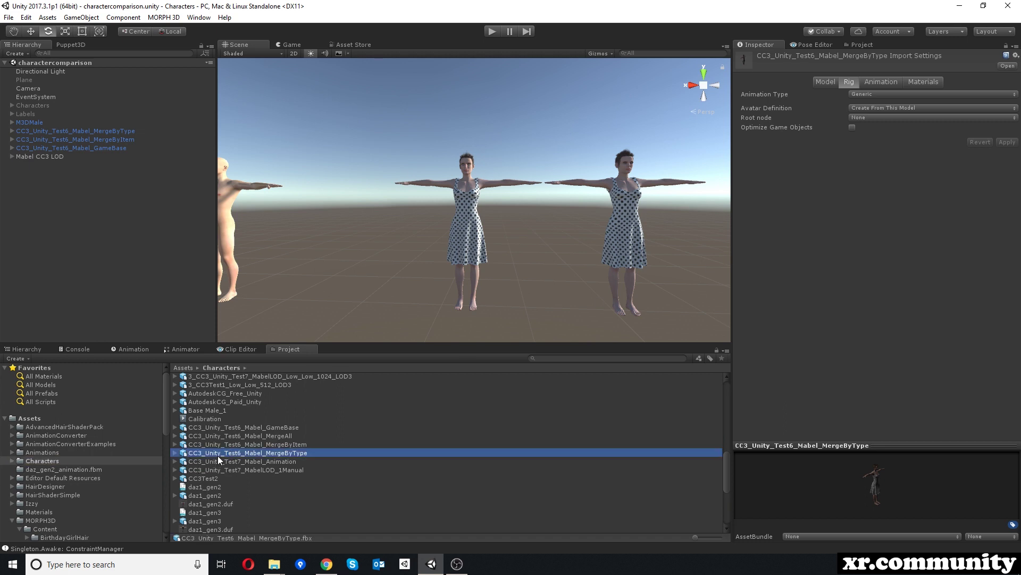
{"action": "left_click", "coordinate": [241, 436]}
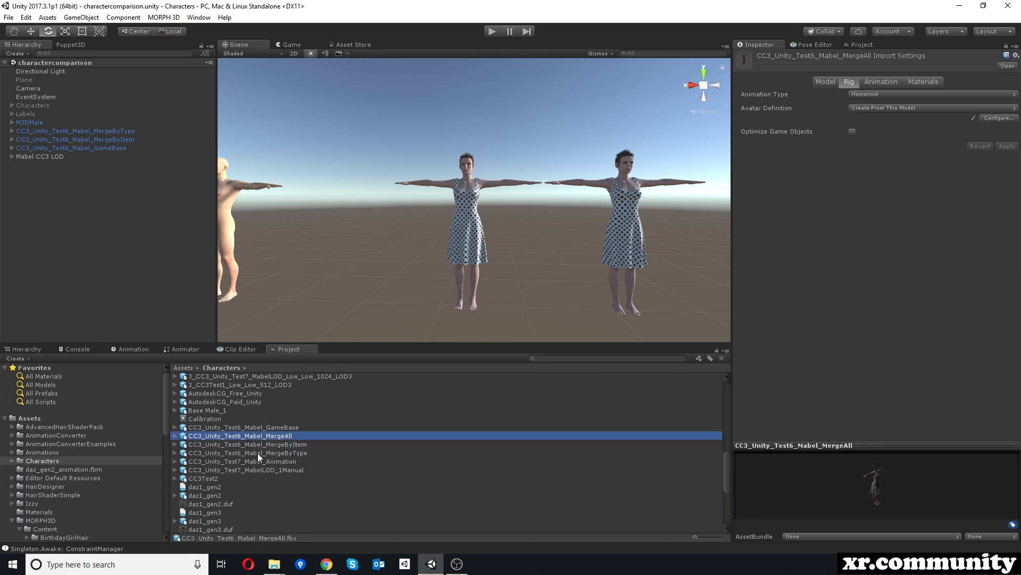
{"action": "left_click", "coordinate": [277, 453]}
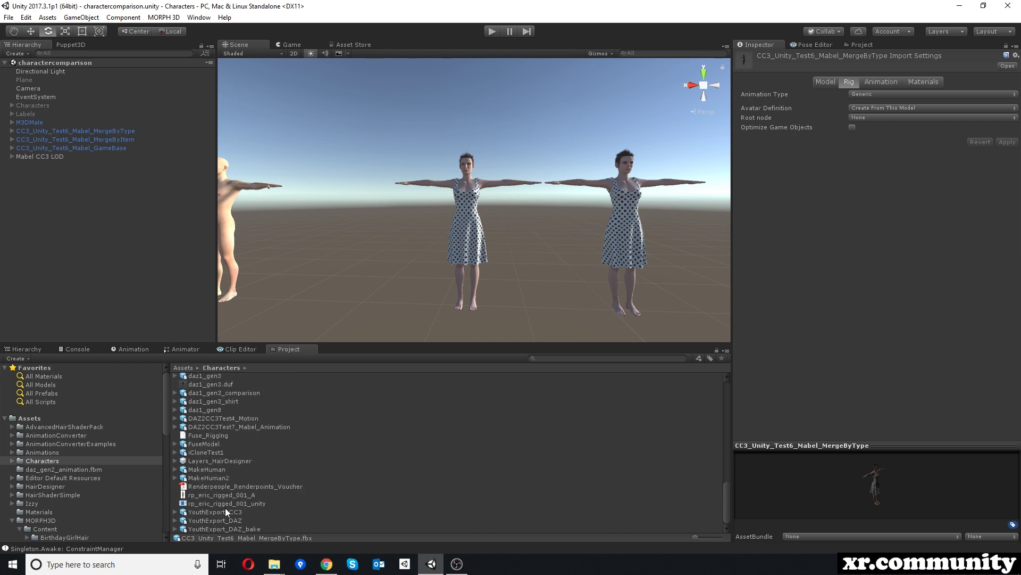
Step: Set the Animation Type of CC3_Unity_Test6_Mabel_MergeByType's rig to Humanoid, apply it, and check the avatar's bone mapping
{"action": "scroll", "coordinate": [225, 508], "scroll_direction": "up", "scroll_amount": 1}
{"action": "left_click", "coordinate": [872, 94]}
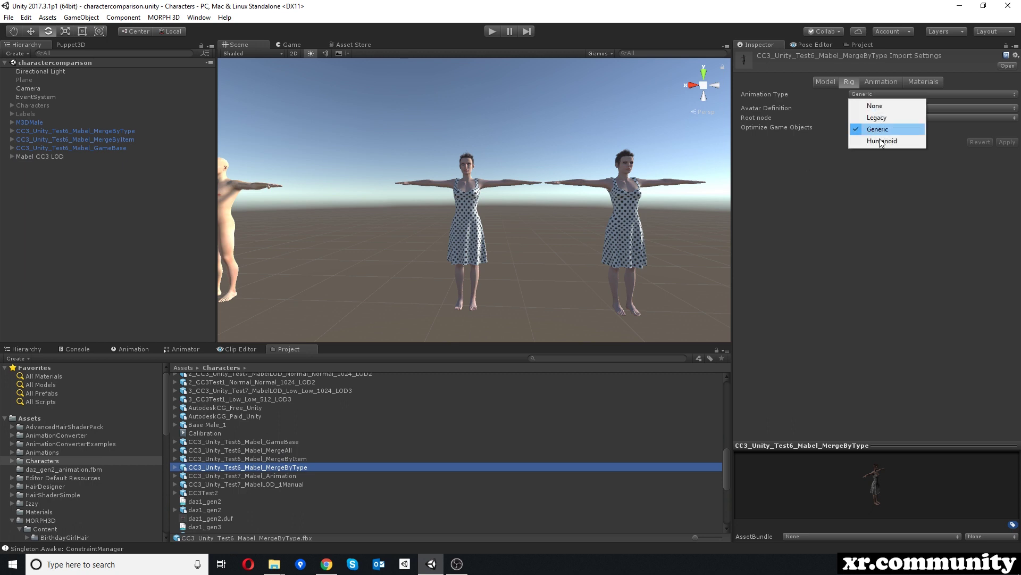
{"action": "left_click", "coordinate": [879, 141]}
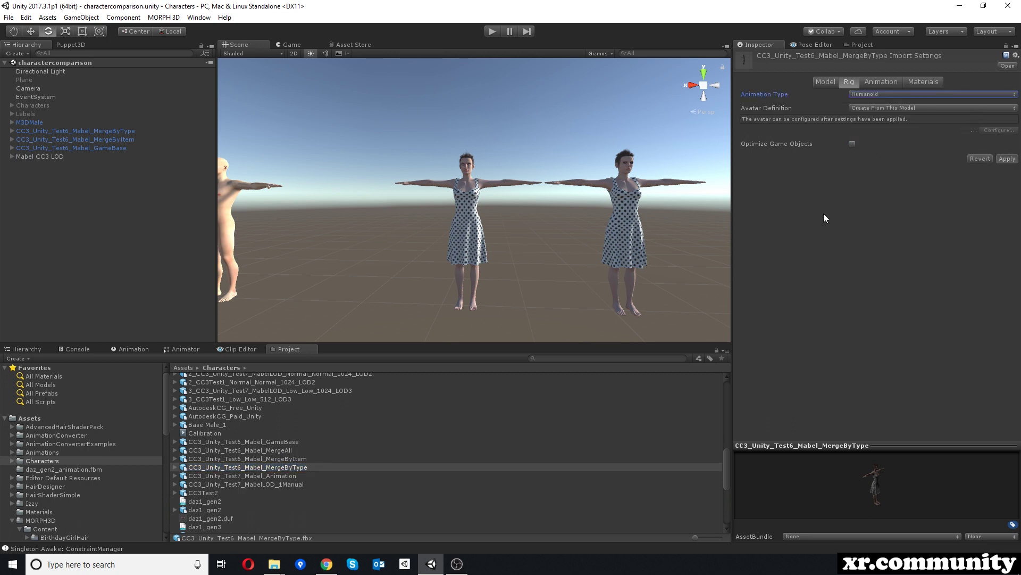
{"action": "left_click", "coordinate": [997, 123]}
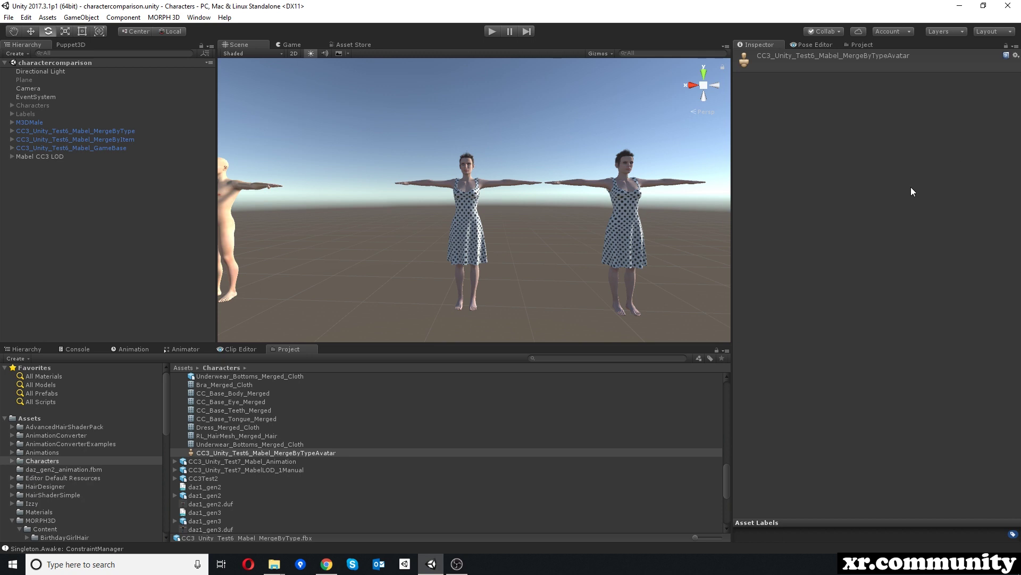
{"action": "scroll", "coordinate": [488, 150], "scroll_direction": "up", "scroll_amount": 3}
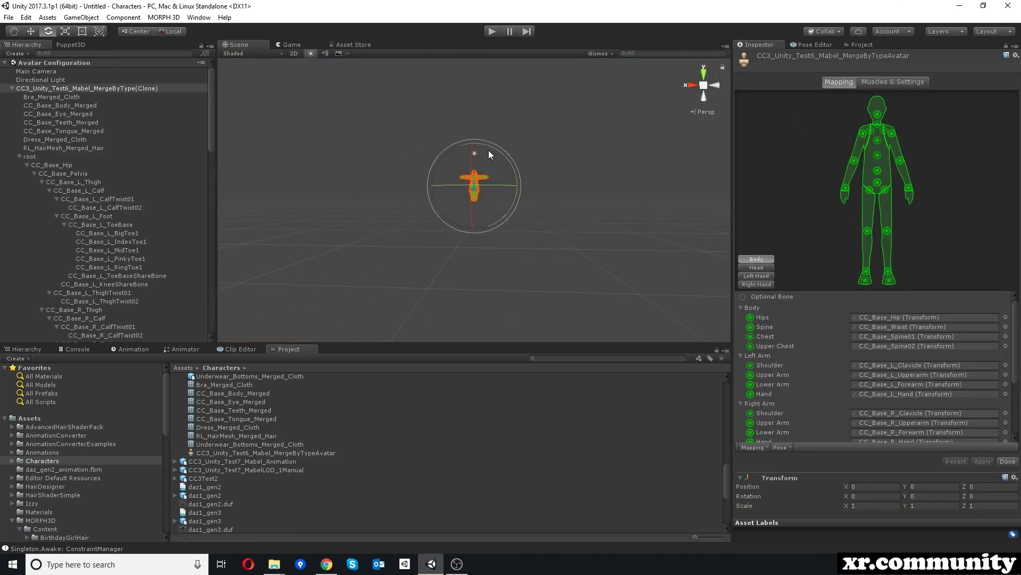
{"action": "scroll", "coordinate": [953, 435], "scroll_direction": "down", "scroll_amount": 3}
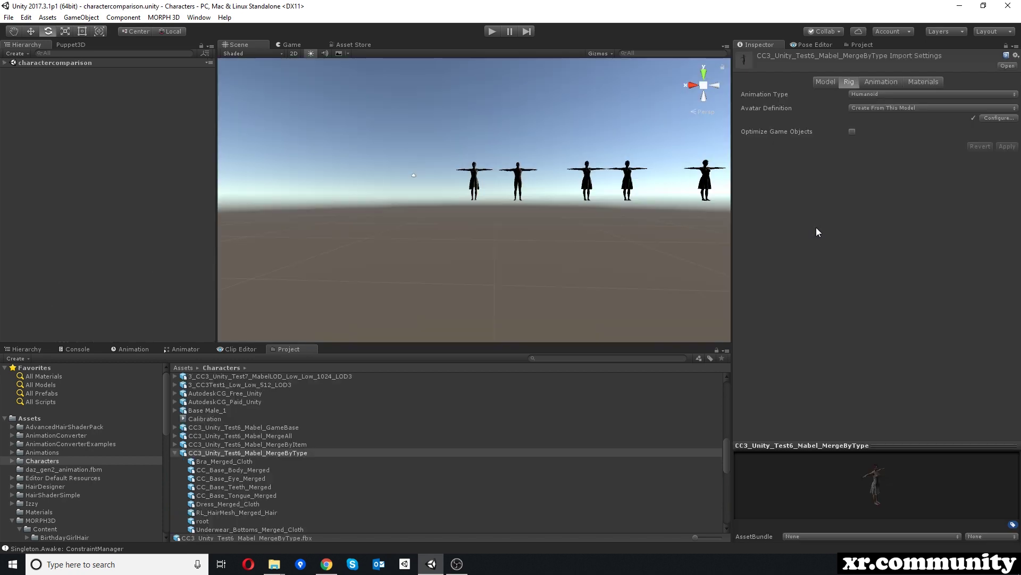
Step: Select CC3_Unity_Test6_Mabel_MergeByType in the scene and look through its Boxing clip properties
{"action": "middle_click_drag", "start_coordinate": [464, 192], "coordinate": [430, 201]}
{"action": "scroll", "coordinate": [462, 227], "scroll_direction": "up", "scroll_amount": 8}
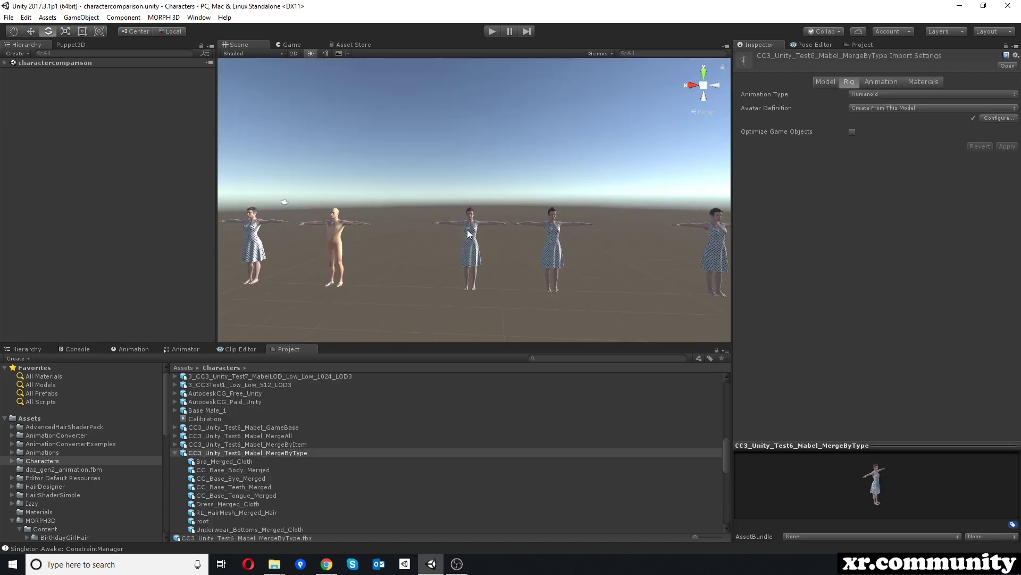
{"action": "left_click", "coordinate": [477, 231]}
{"action": "left_click", "coordinate": [133, 349]}
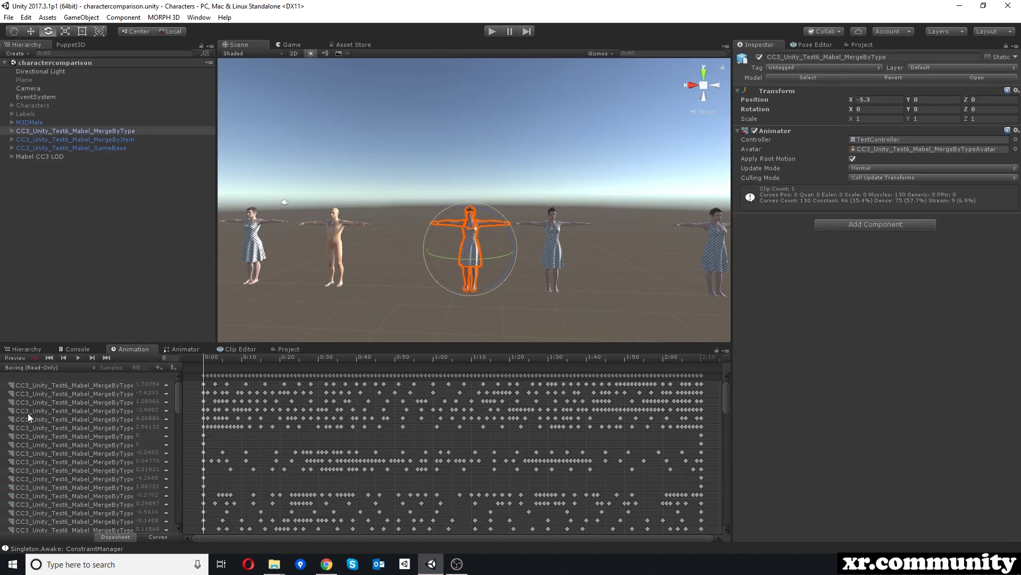
{"action": "scroll", "coordinate": [53, 467], "scroll_direction": "down", "scroll_amount": 8}
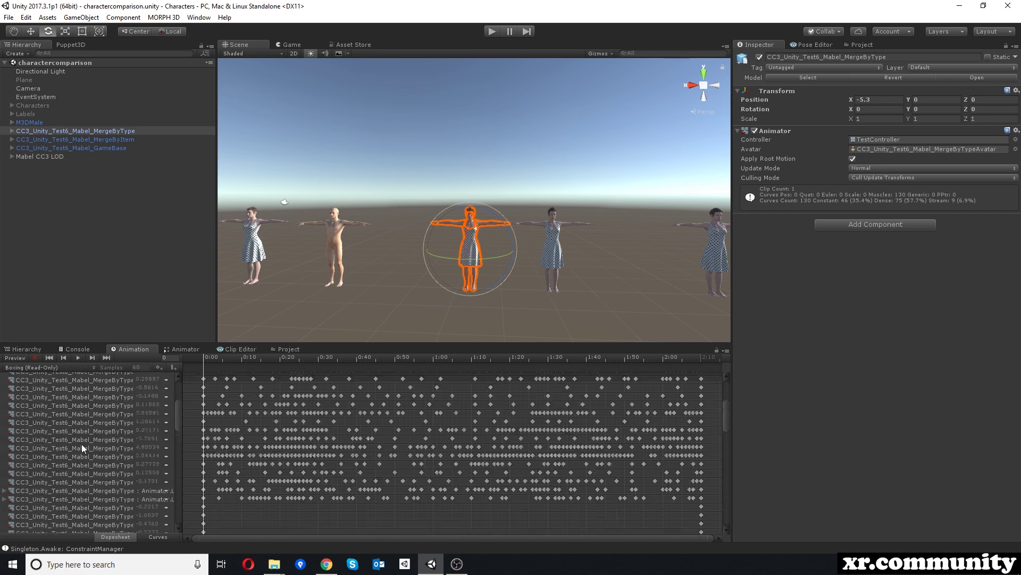
{"action": "scroll", "coordinate": [83, 447], "scroll_direction": "down", "scroll_amount": 10}
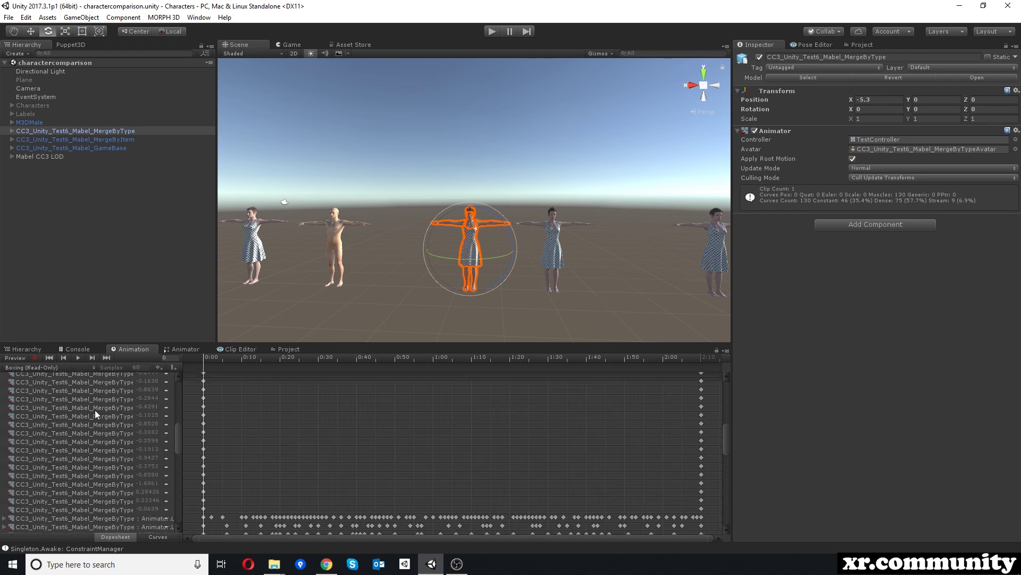
{"action": "scroll", "coordinate": [94, 409], "scroll_direction": "up", "scroll_amount": 10}
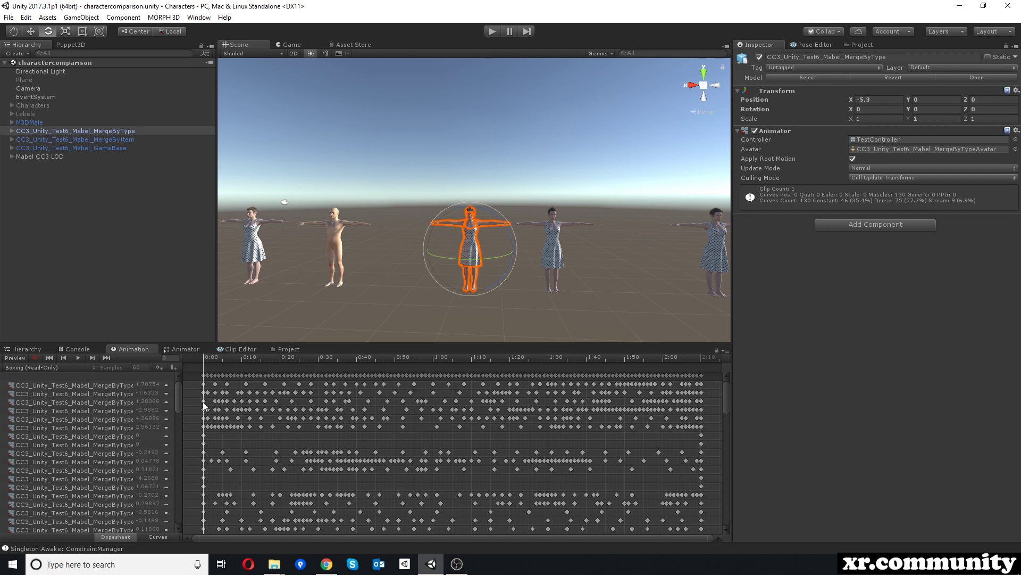
Step: Preview the Boxing clip on CC3_Unity_Test6_Mabel_MergeByType, check the available clips, and inspect keyframes along the timeline
{"action": "left_click_drag", "start_coordinate": [207, 356], "coordinate": [178, 374]}
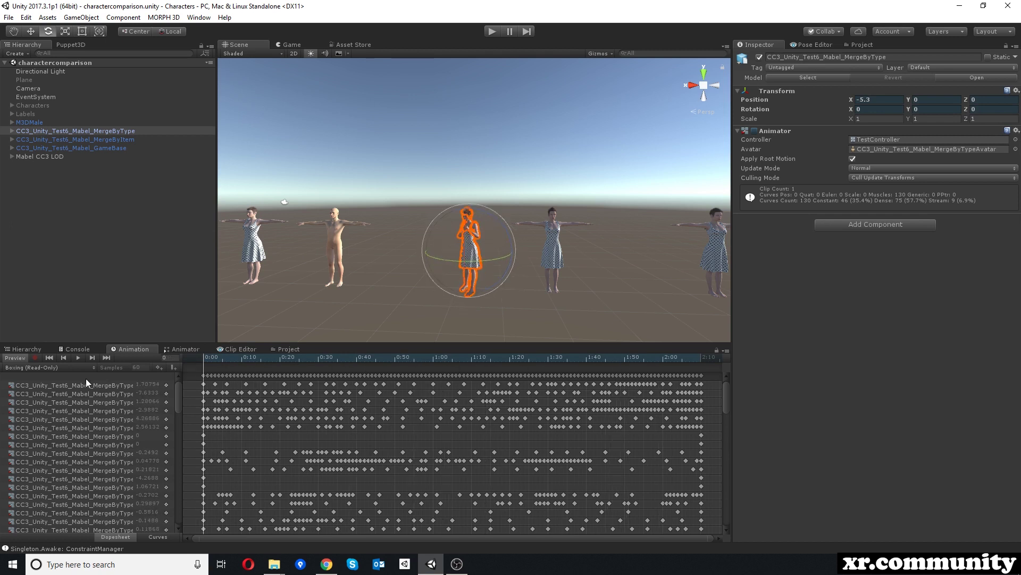
{"action": "left_click", "coordinate": [35, 367]}
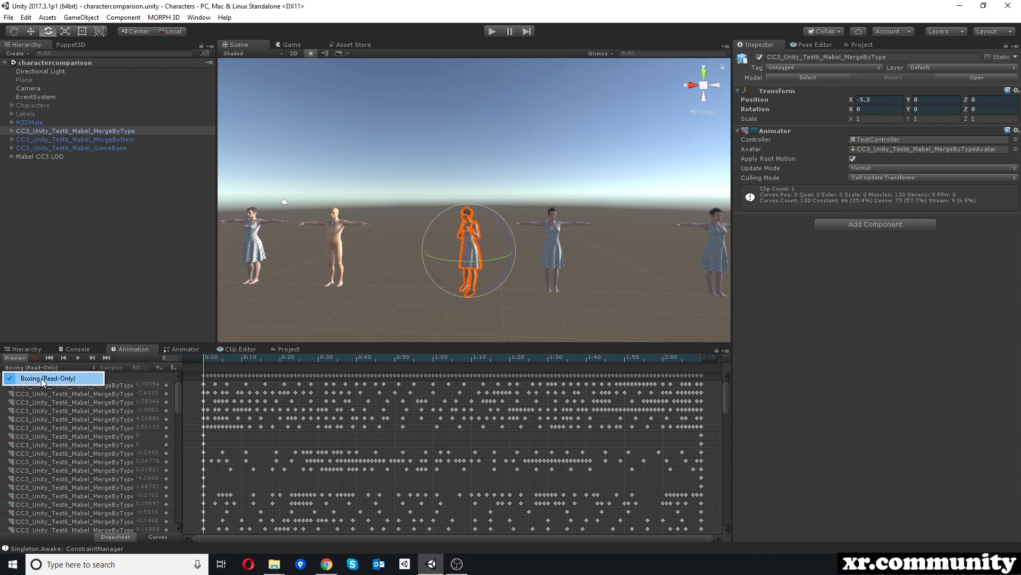
{"action": "left_click", "coordinate": [81, 295]}
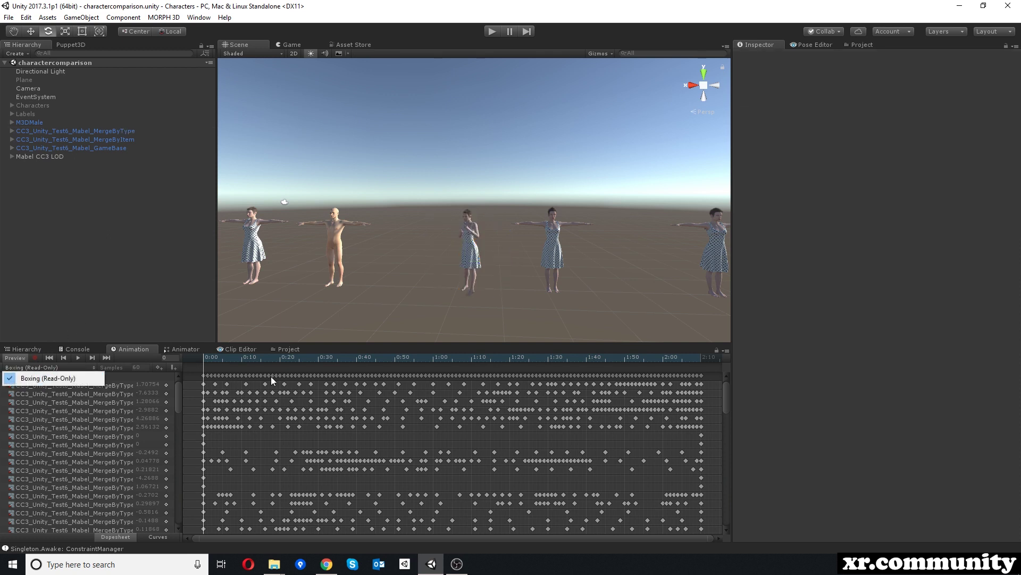
{"action": "left_click", "coordinate": [247, 384]}
{"action": "left_click", "coordinate": [287, 375]}
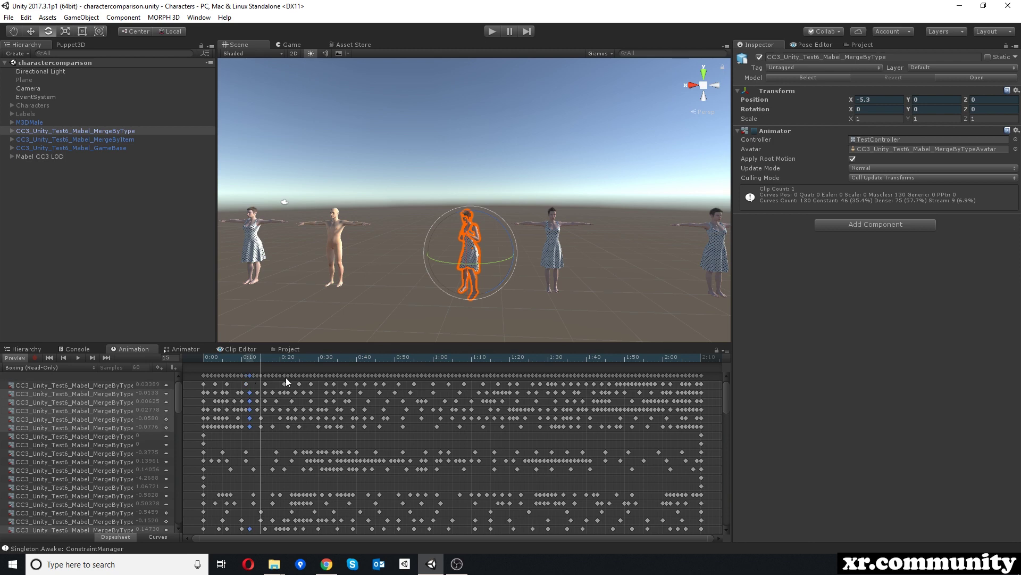
{"action": "left_click", "coordinate": [392, 375]}
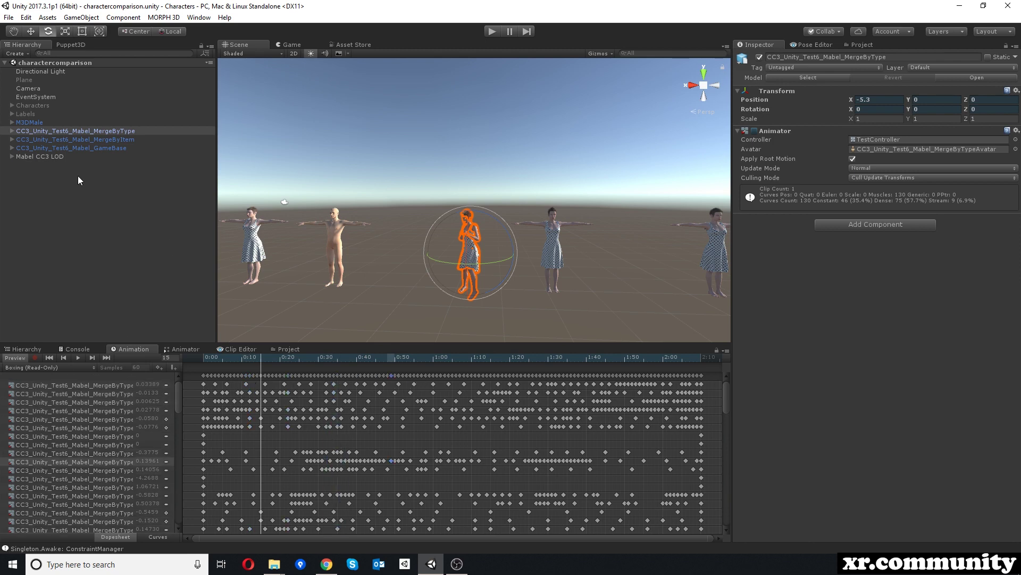
Step: Duplicate the Boxing clip contained in xbot@Boxing in the Animations folder
{"action": "left_click", "coordinate": [292, 350]}
{"action": "scroll", "coordinate": [266, 442], "scroll_direction": "down", "scroll_amount": 10}
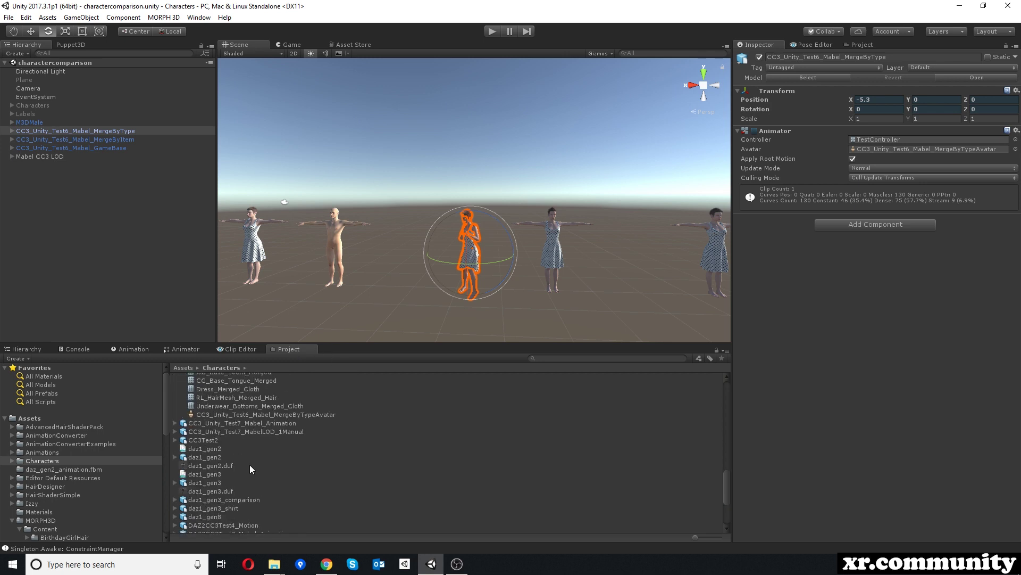
{"action": "left_click", "coordinate": [43, 452]}
{"action": "left_click", "coordinate": [211, 504]}
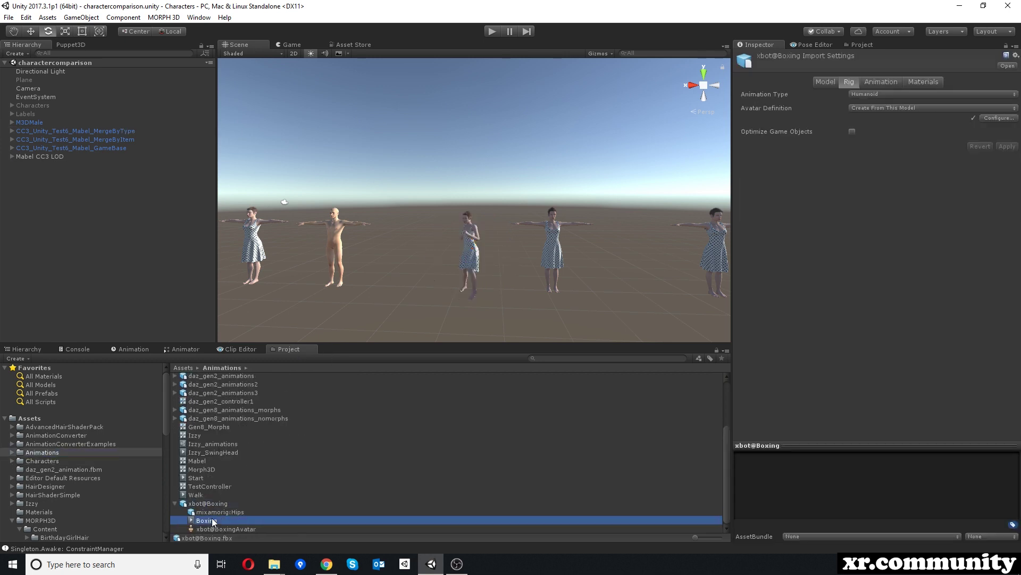
{"action": "left_click", "coordinate": [212, 519]}
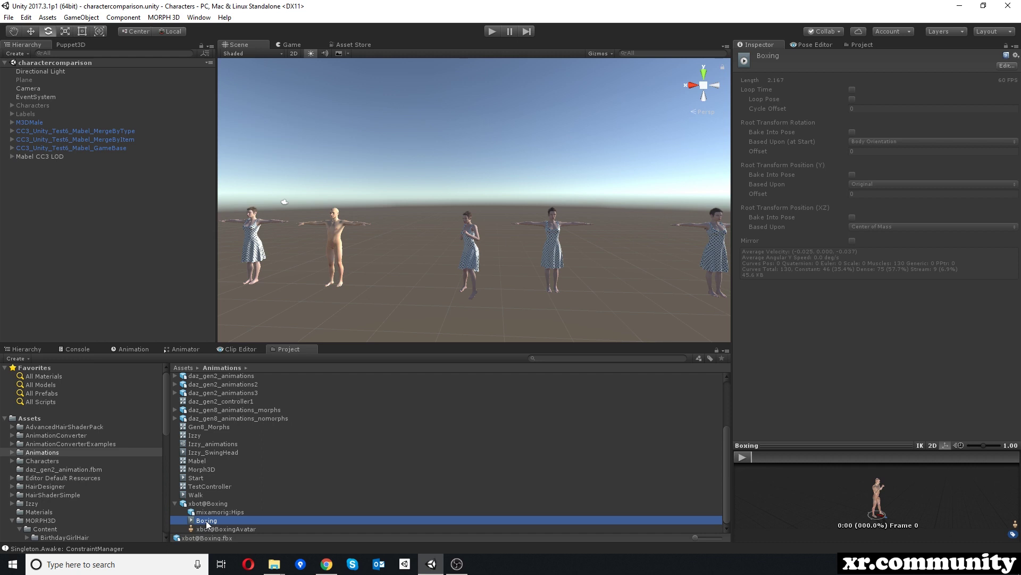
{"action": "key", "text": "ctrl+d"}
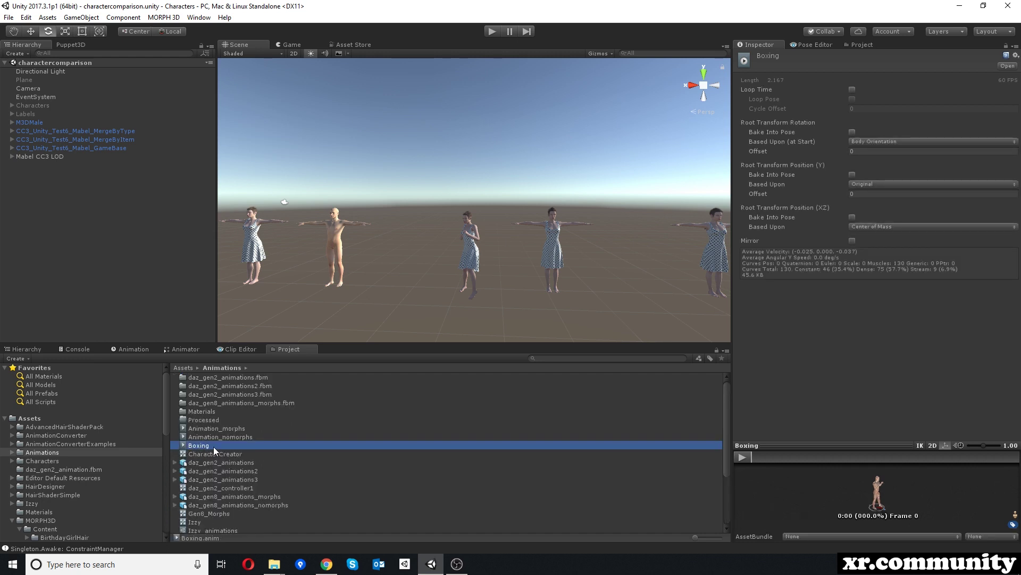
Step: Compare the duplicated clip's location with the original in xbot@Boxing and rename the duplicate Boxing2
{"action": "scroll", "coordinate": [225, 477], "scroll_direction": "down", "scroll_amount": 3}
{"action": "scroll", "coordinate": [220, 486], "scroll_direction": "up", "scroll_amount": 3}
{"action": "scroll", "coordinate": [209, 496], "scroll_direction": "down", "scroll_amount": 3}
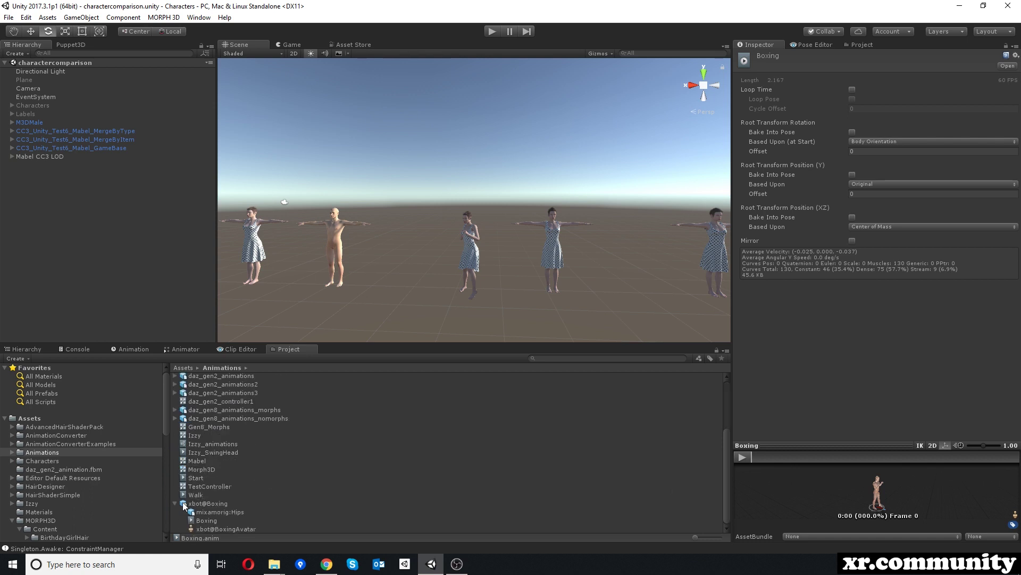
{"action": "scroll", "coordinate": [213, 505], "scroll_direction": "up", "scroll_amount": 5}
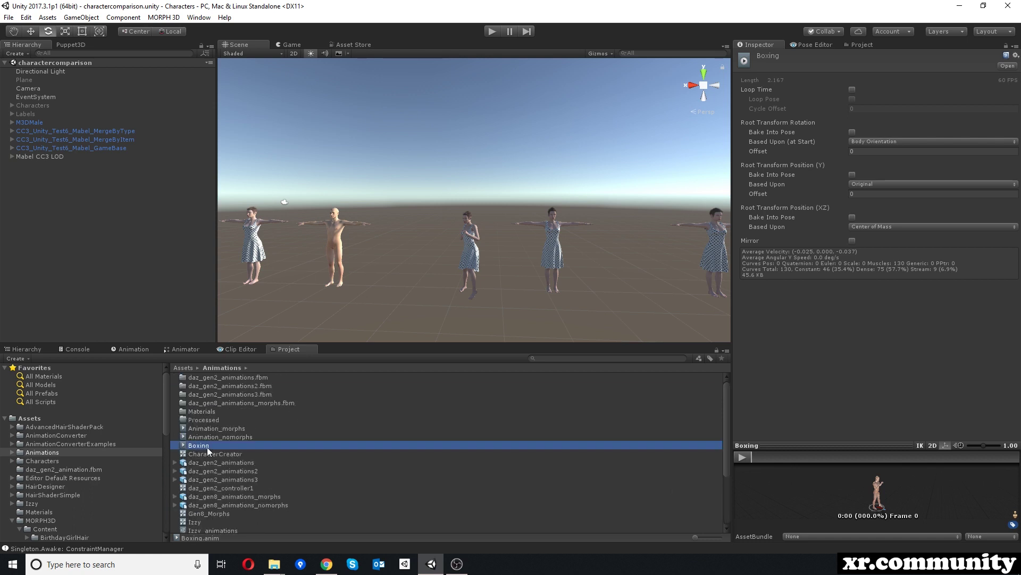
{"action": "key", "text": "F2"}
{"action": "key", "text": "End"}
{"action": "type", "text": "2"}
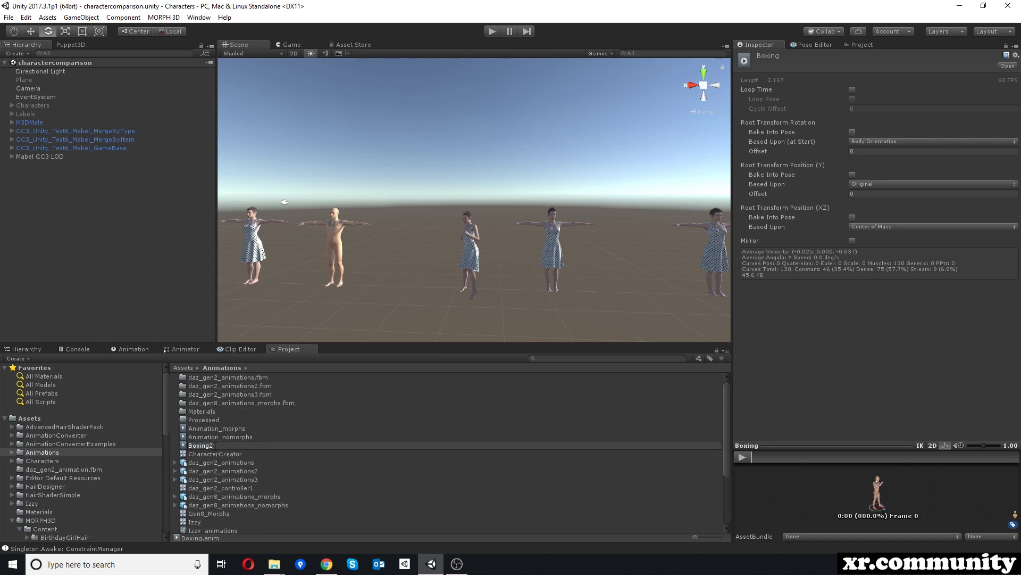
{"action": "key", "text": "Return"}
Step: Review xbot@Boxing's rig import settings and select the Boxing2 clip to view its properties
{"action": "scroll", "coordinate": [216, 468], "scroll_direction": "down", "scroll_amount": 5}
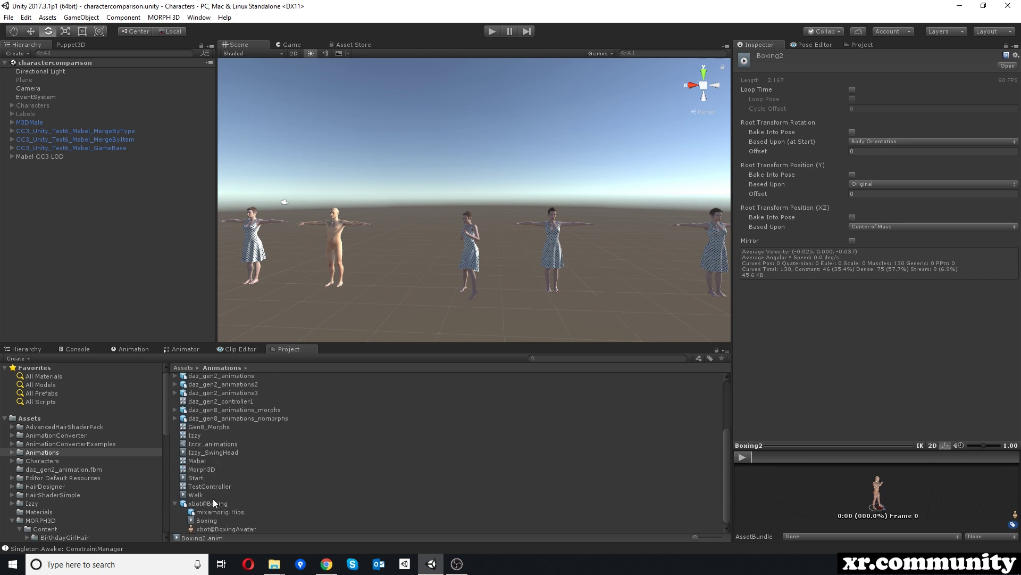
{"action": "left_click", "coordinate": [213, 501]}
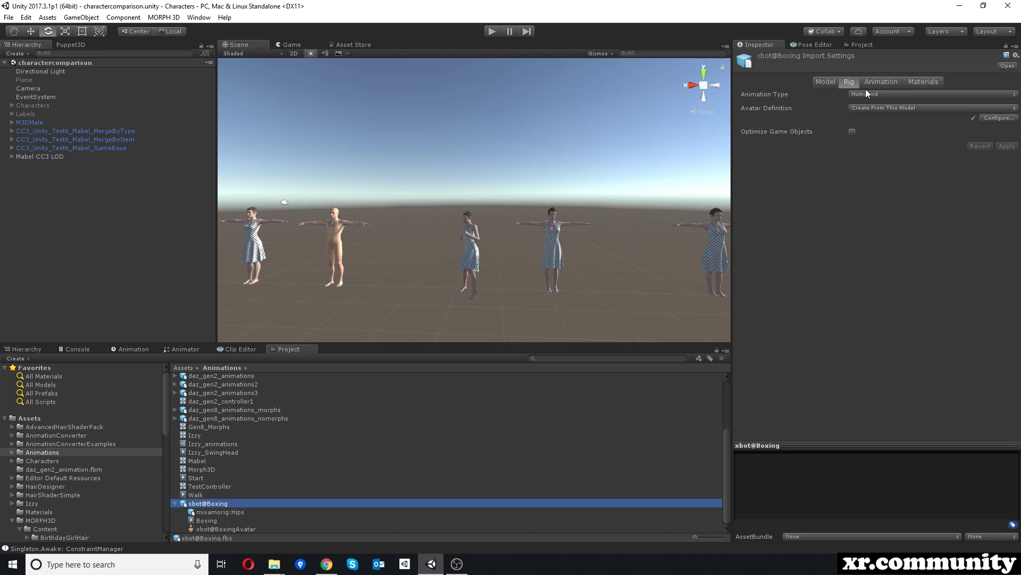
{"action": "scroll", "coordinate": [210, 389], "scroll_direction": "up", "scroll_amount": 4}
{"action": "left_click", "coordinate": [197, 446]}
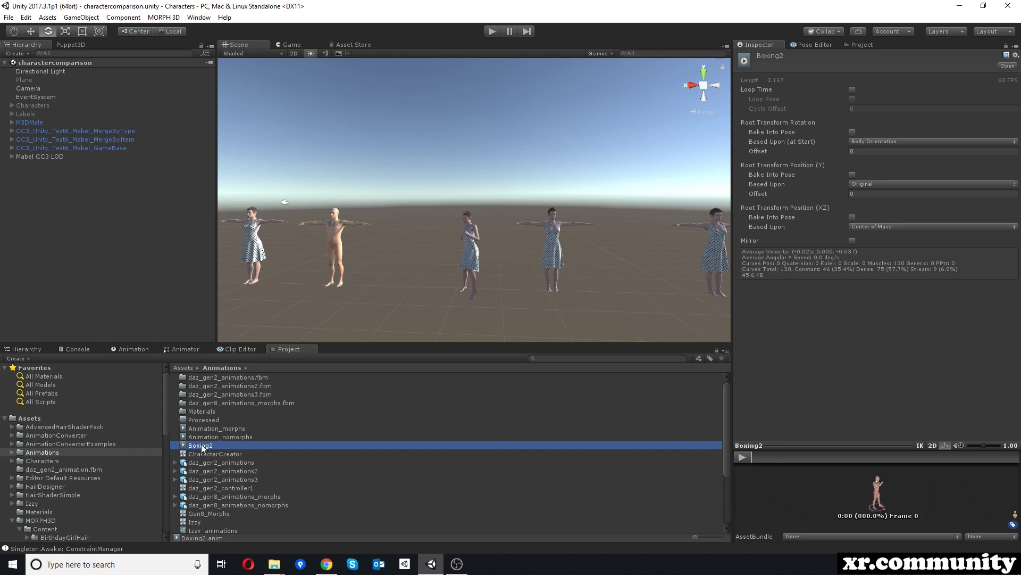
Step: Set the motion of TestController's New State to the Boxing2 clip from the Animations folder
{"action": "scroll", "coordinate": [225, 485], "scroll_direction": "down", "scroll_amount": 3}
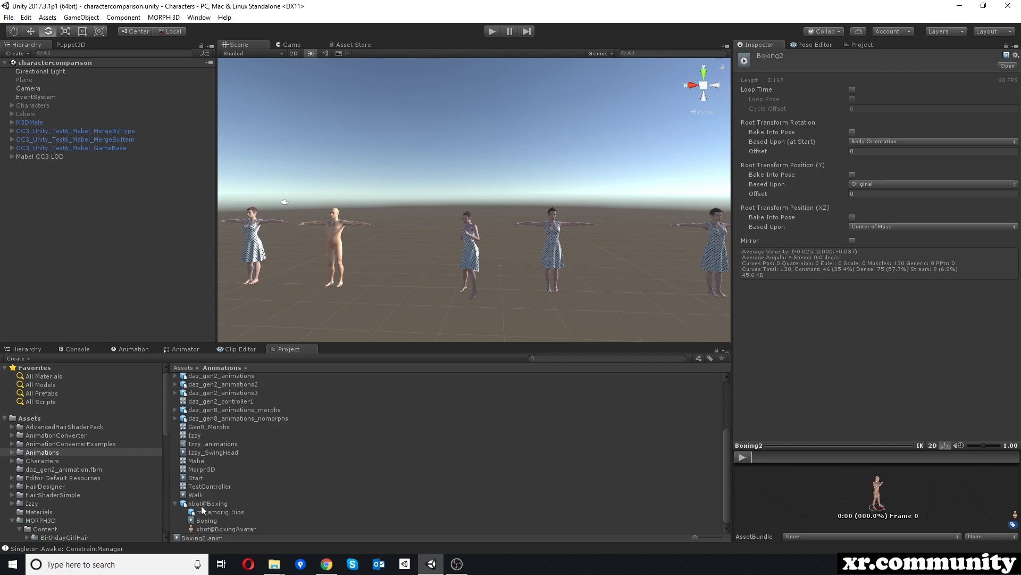
{"action": "scroll", "coordinate": [215, 500], "scroll_direction": "up", "scroll_amount": 3}
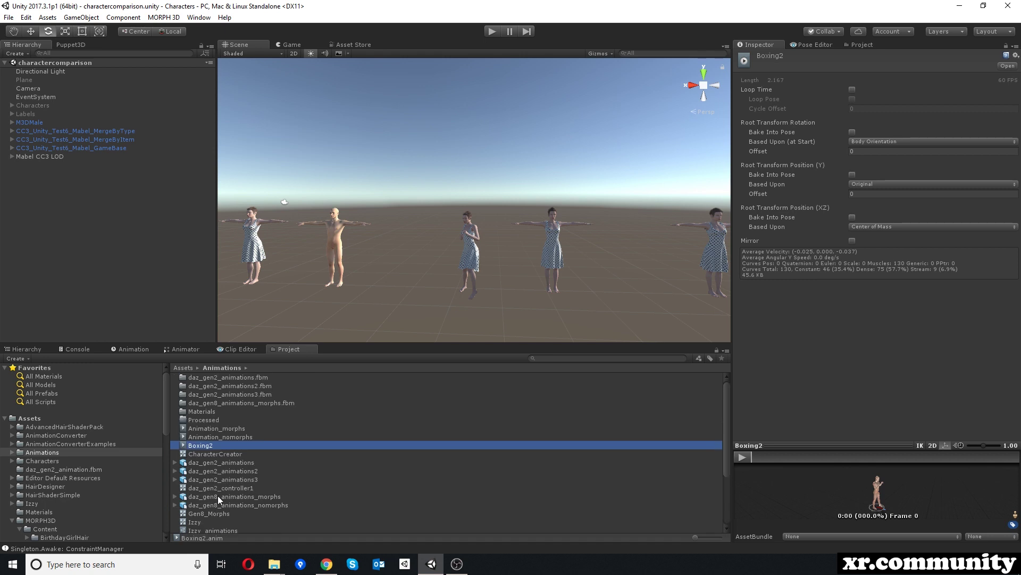
{"action": "left_click", "coordinate": [203, 453]}
{"action": "left_click", "coordinate": [209, 445]}
{"action": "left_click", "coordinate": [184, 350]}
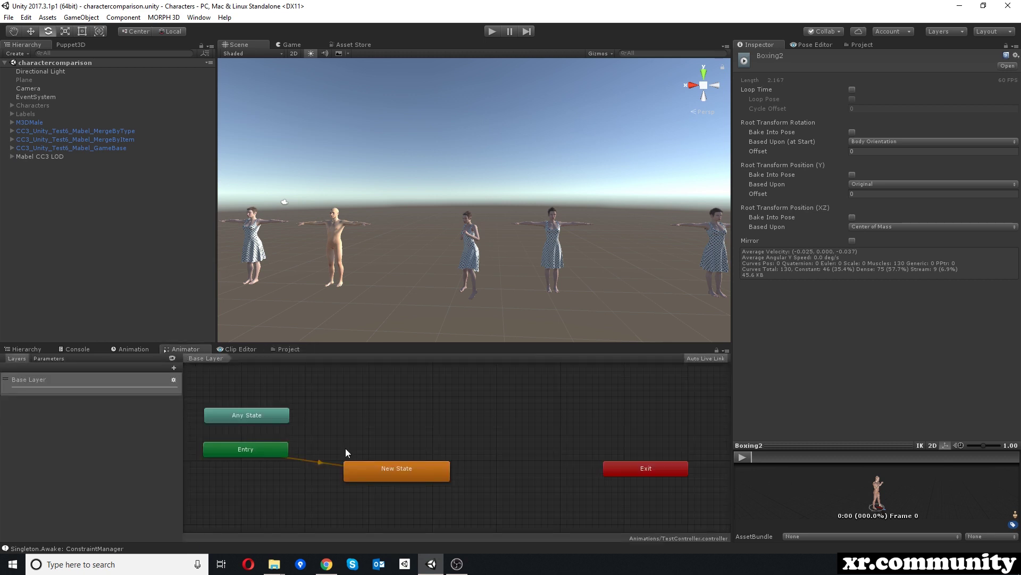
{"action": "left_click", "coordinate": [387, 472]}
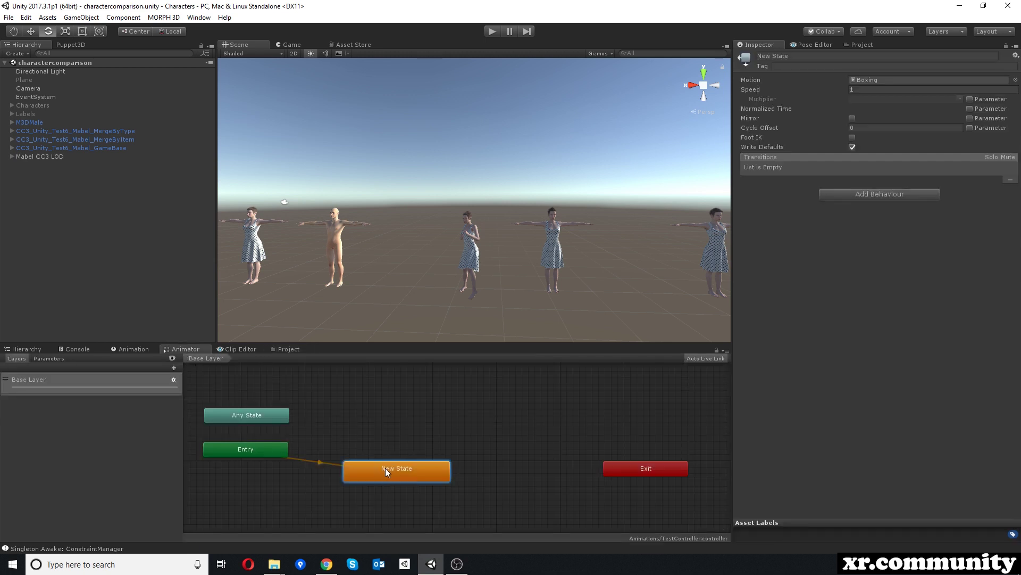
{"action": "left_click", "coordinate": [1014, 80]}
{"action": "double_click", "coordinate": [335, 319]}
Step: Select M3DMale in the scene, check its available animation clips, and preview Boxing2 at frame 38
{"action": "left_click", "coordinate": [330, 248]}
{"action": "key", "text": "f"}
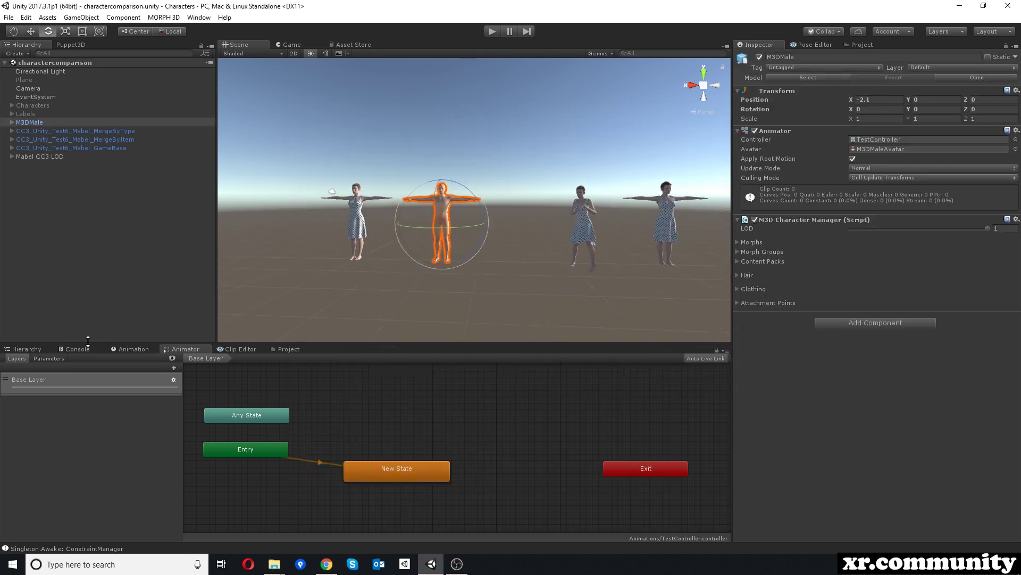
{"action": "left_click", "coordinate": [130, 349]}
{"action": "left_click", "coordinate": [30, 367]}
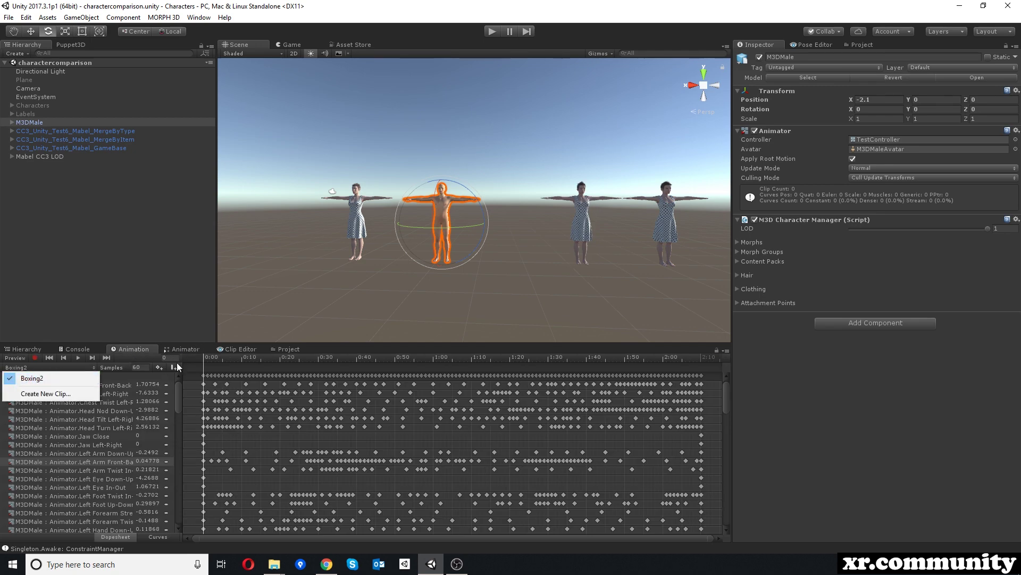
{"action": "left_click_drag", "start_coordinate": [218, 356], "coordinate": [350, 372]}
{"action": "left_click", "coordinate": [354, 376]}
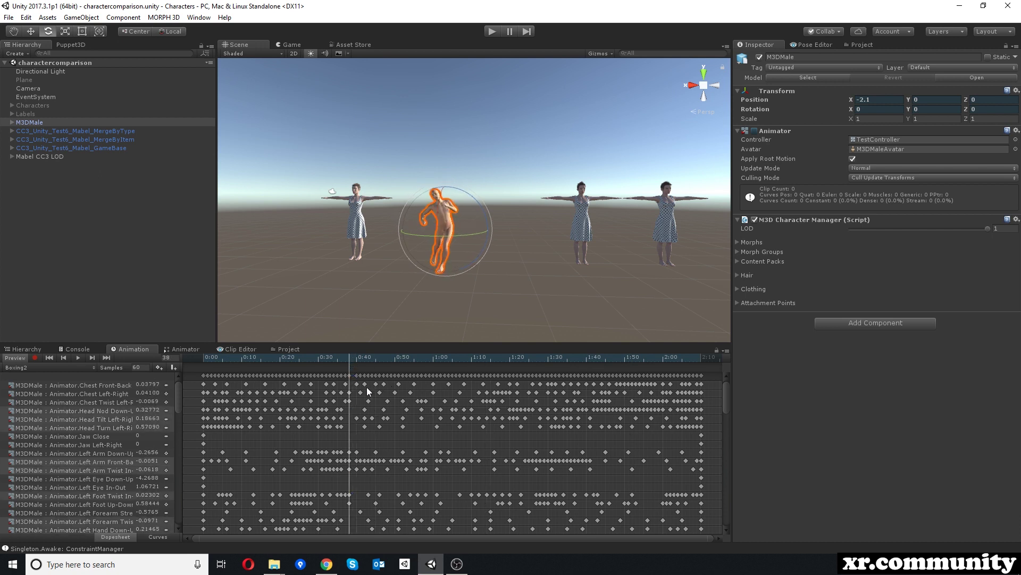
Step: Select all Boxing2 keyframes to check that they are editable, then show the clip on CC3_Unity_Test6_Mabel_MergeByType
{"action": "left_click", "coordinate": [206, 375]}
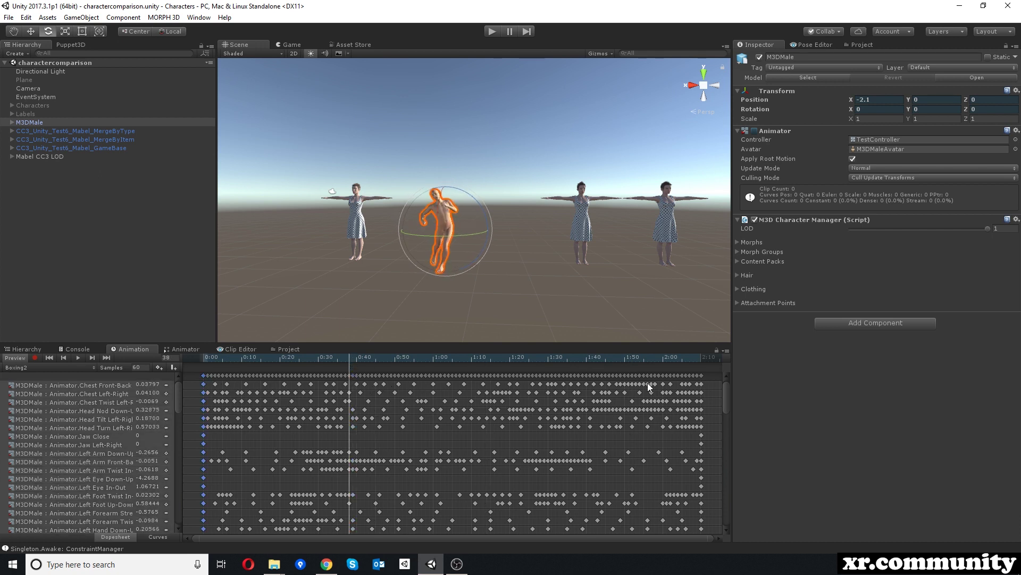
{"action": "left_click", "coordinate": [701, 375], "text": "shift"}
{"action": "mouse_move", "coordinate": [707, 407]}
{"action": "left_mouse_down"}
{"action": "mouse_move", "coordinate": [494, 410]}
{"action": "mouse_move", "coordinate": [706, 415]}
{"action": "left_mouse_up"}
{"action": "mouse_move", "coordinate": [349, 355]}
{"action": "left_mouse_down"}
{"action": "mouse_move", "coordinate": [209, 353]}
{"action": "mouse_move", "coordinate": [343, 370]}
{"action": "left_mouse_up"}
{"action": "left_click", "coordinate": [62, 130]}
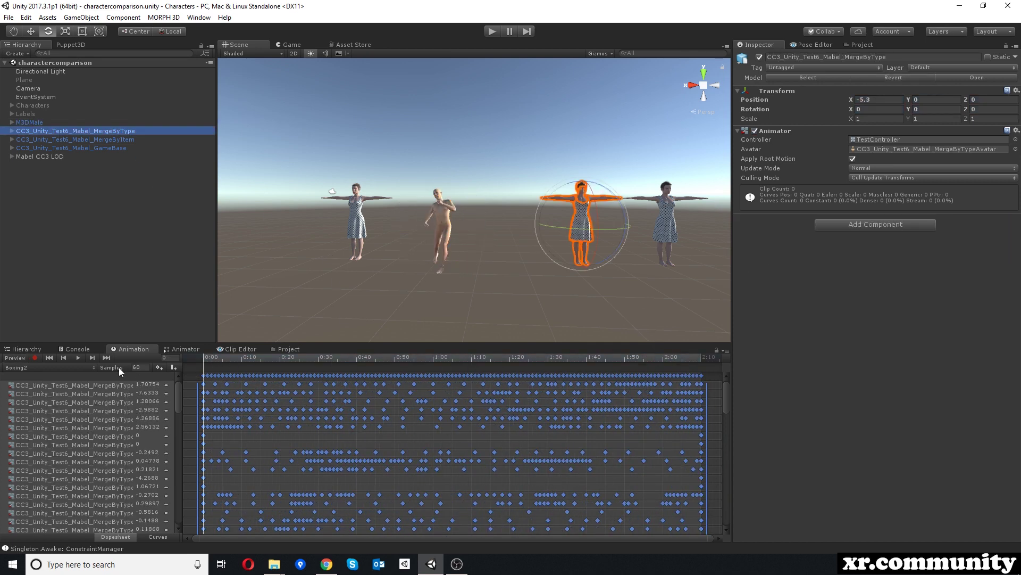